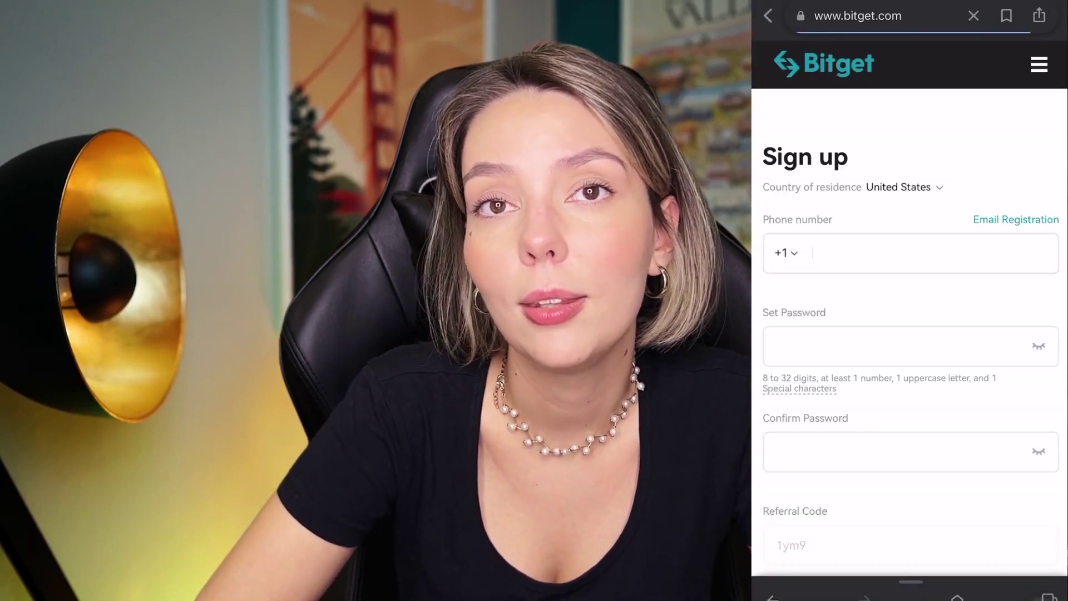
Step: Switch the GBPJPY chart to 5-minute candles and recentre the candles
{"action": "scroll", "coordinate": [910, 311], "scroll_direction": "down", "scroll_amount": 15}
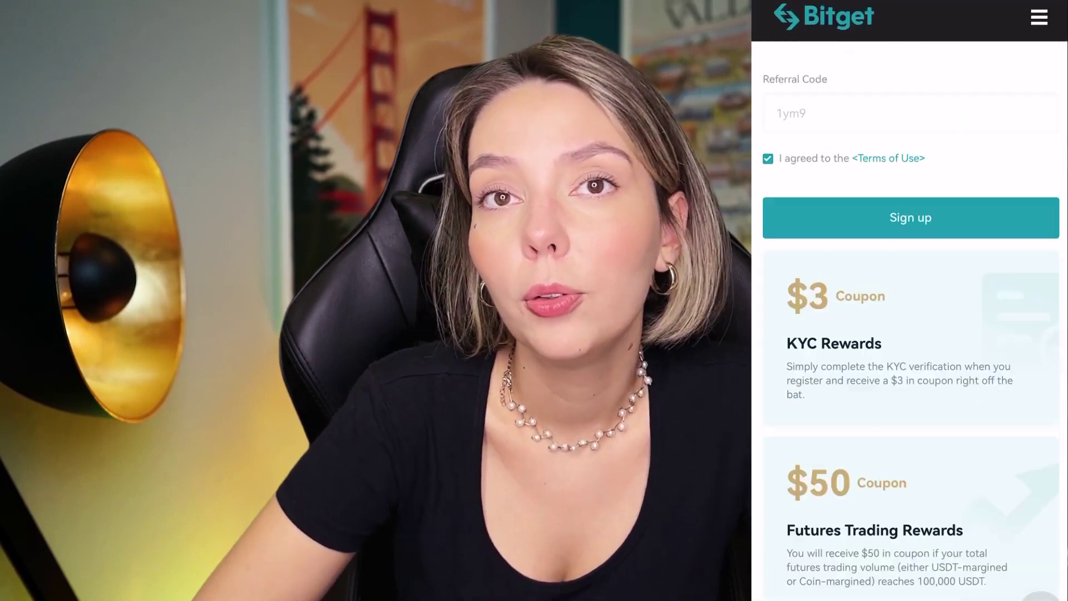
{"action": "scroll", "coordinate": [909, 311], "scroll_direction": "down", "scroll_amount": 5}
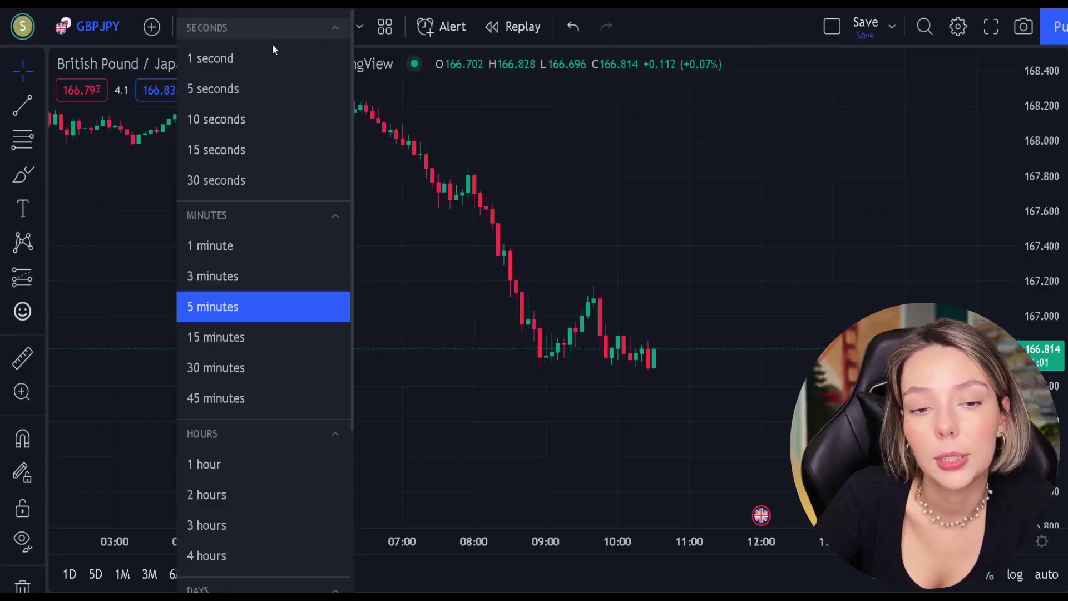
{"action": "left_click", "coordinate": [527, 163]}
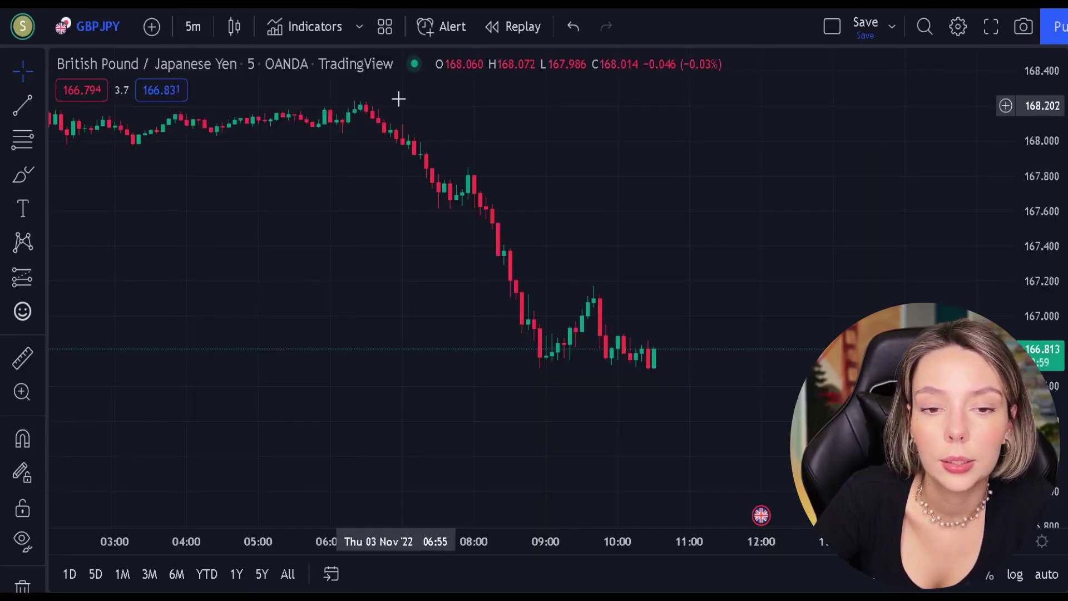
{"action": "left_click_drag", "start_coordinate": [329, 239], "coordinate": [369, 322]}
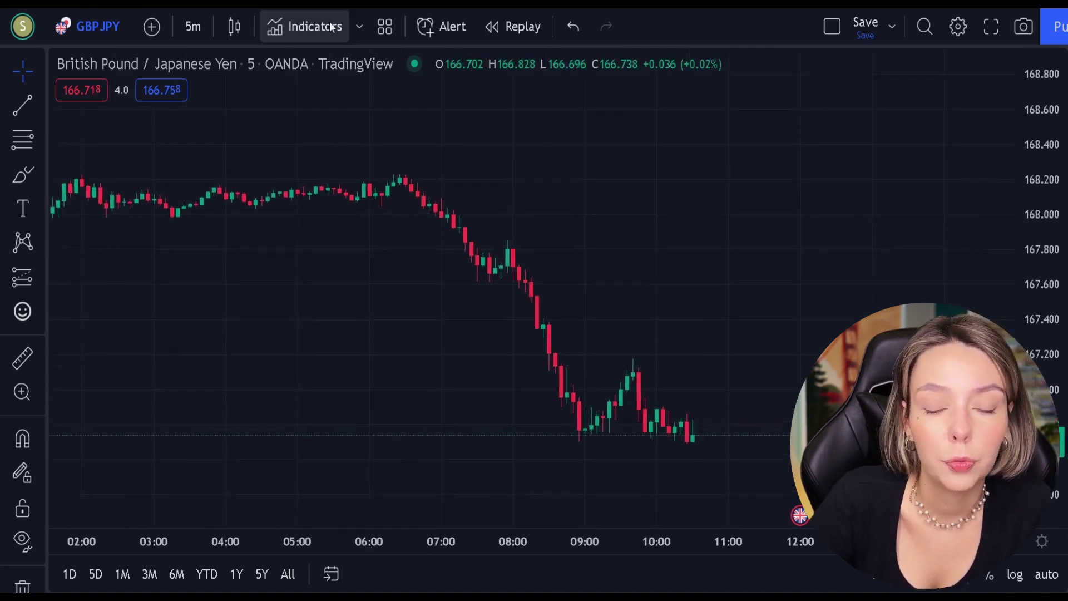
Step: Add the AK MACD BB indicator and turn off its second Bar Color in Style
{"action": "left_click", "coordinate": [310, 26]}
{"action": "type", "text": "ak macd"}
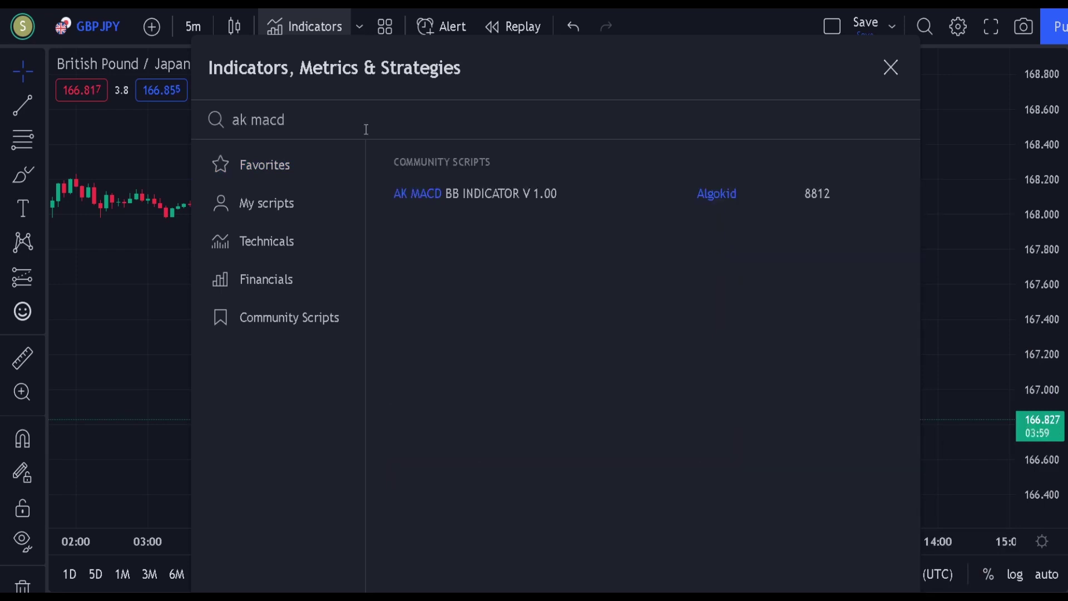
{"action": "left_click", "coordinate": [469, 195]}
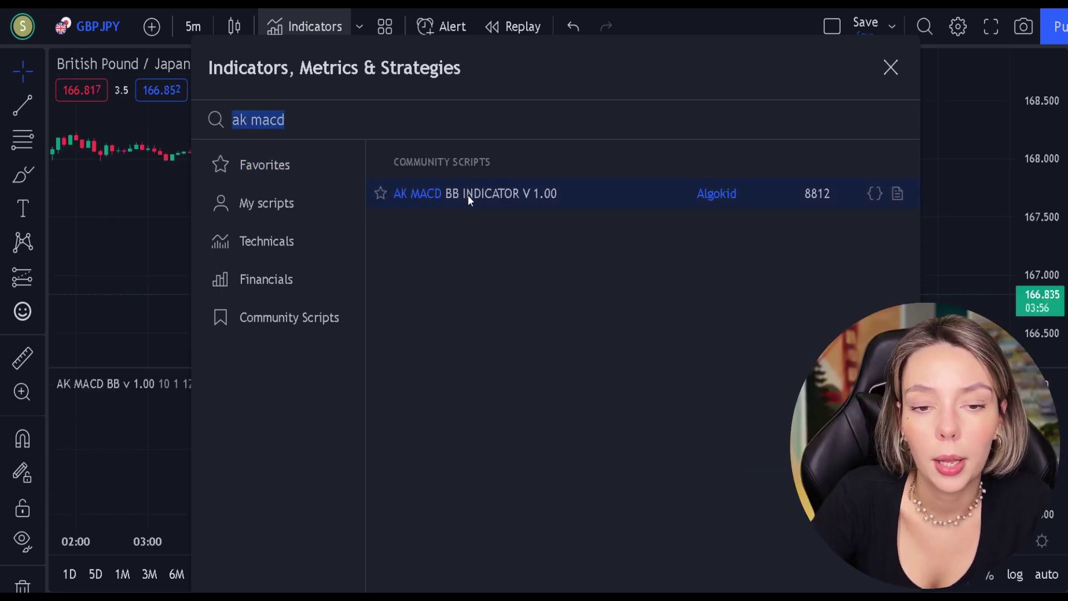
{"action": "left_click", "coordinate": [890, 68]}
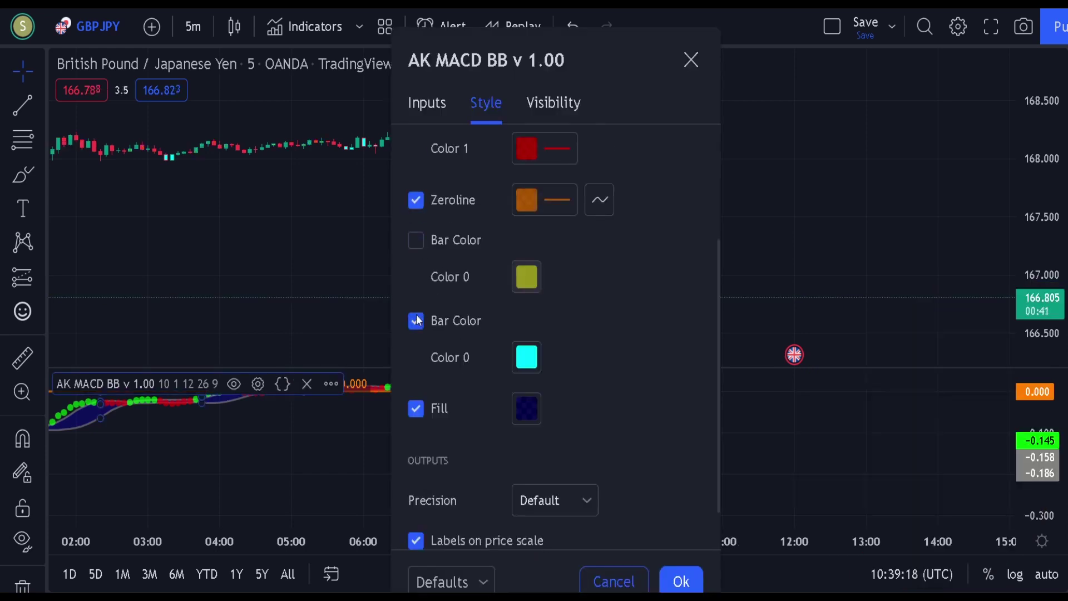
{"action": "left_click", "coordinate": [416, 321]}
{"action": "left_click", "coordinate": [681, 581]}
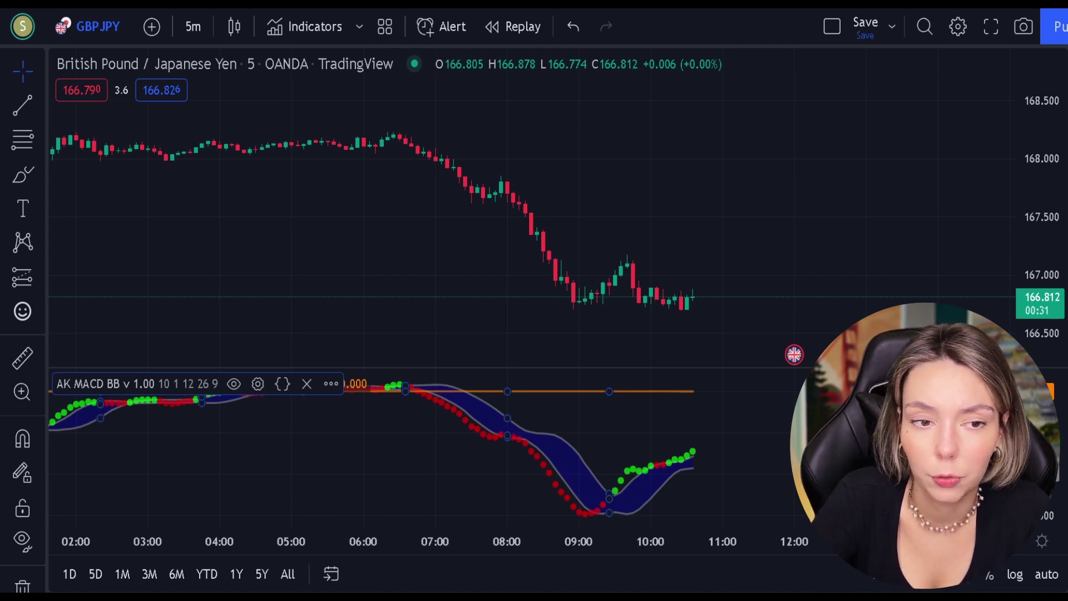
Step: Add the SSL Hybrid and Volume Strength Finder indicators to the chart
{"action": "left_click", "coordinate": [292, 28]}
{"action": "type", "text": "ss"}
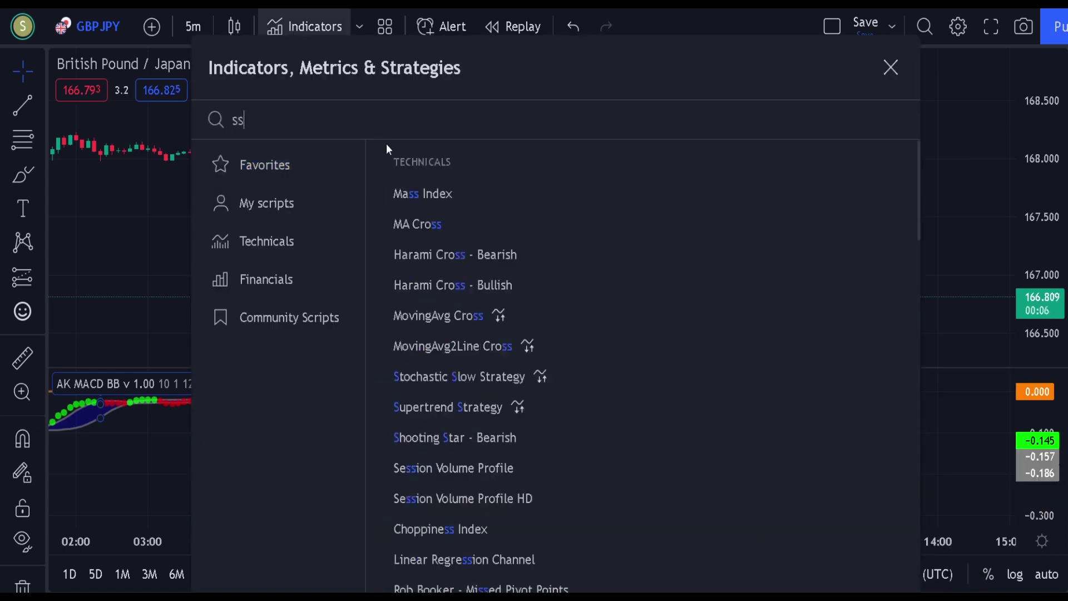
{"action": "type", "text": "l hybrid"}
{"action": "left_click", "coordinate": [589, 193]}
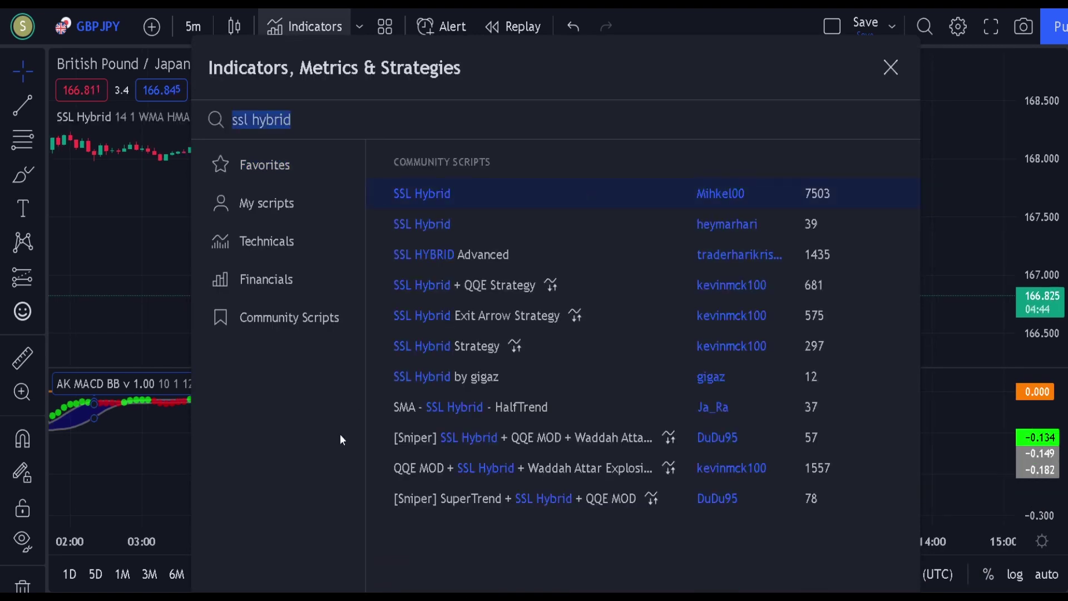
{"action": "type", "text": "volume st"}
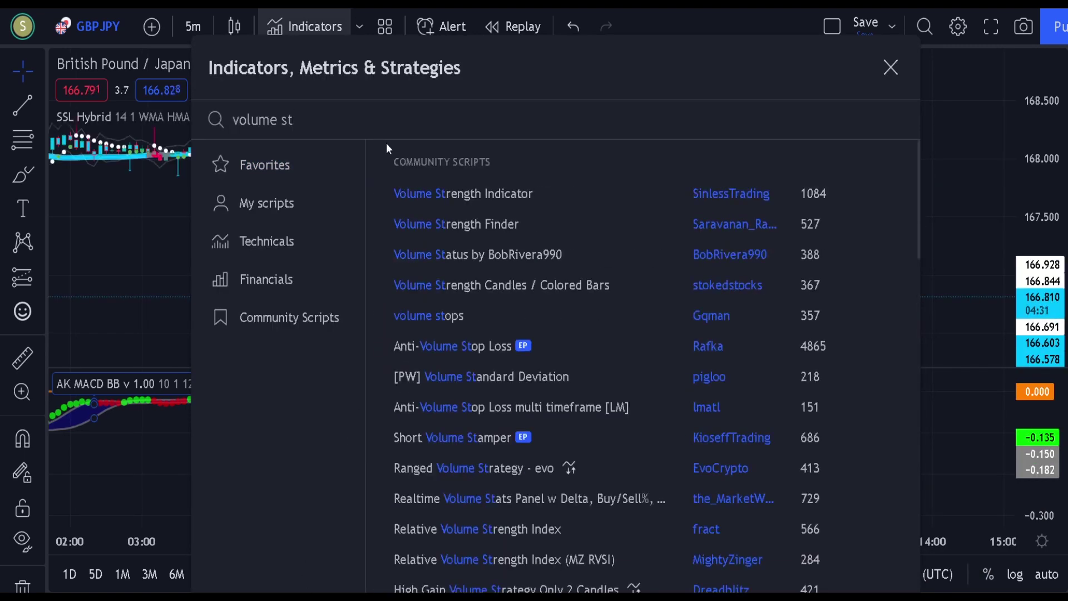
{"action": "left_click", "coordinate": [484, 224]}
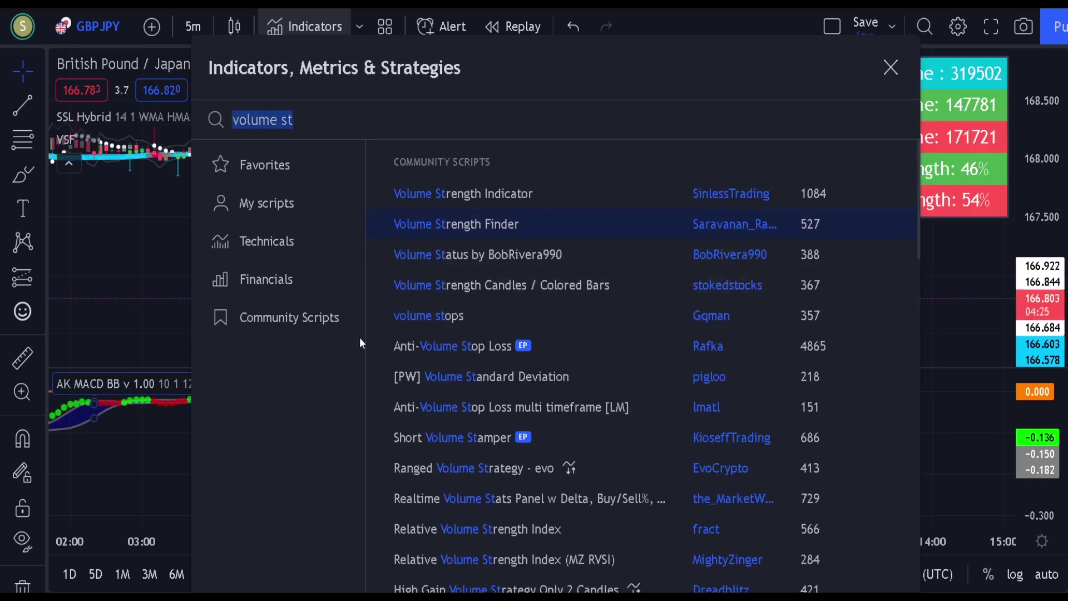
{"action": "key", "text": "Escape"}
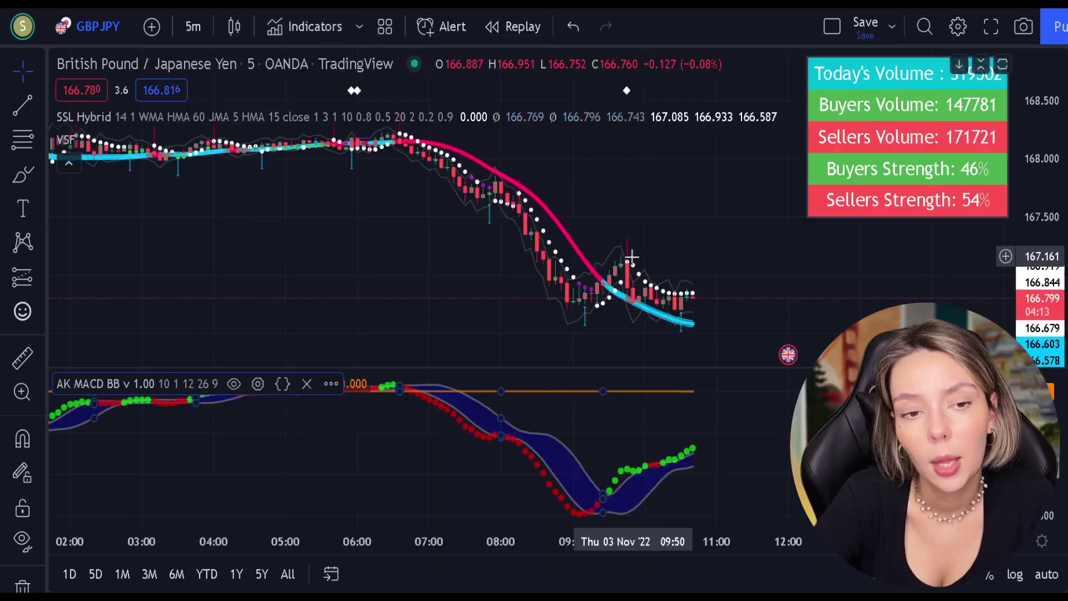
Step: Hide SSL Hybrid's SSL1, SSL2, baseline channels, ±ATR lines and plot background
{"action": "double_click", "coordinate": [568, 240]}
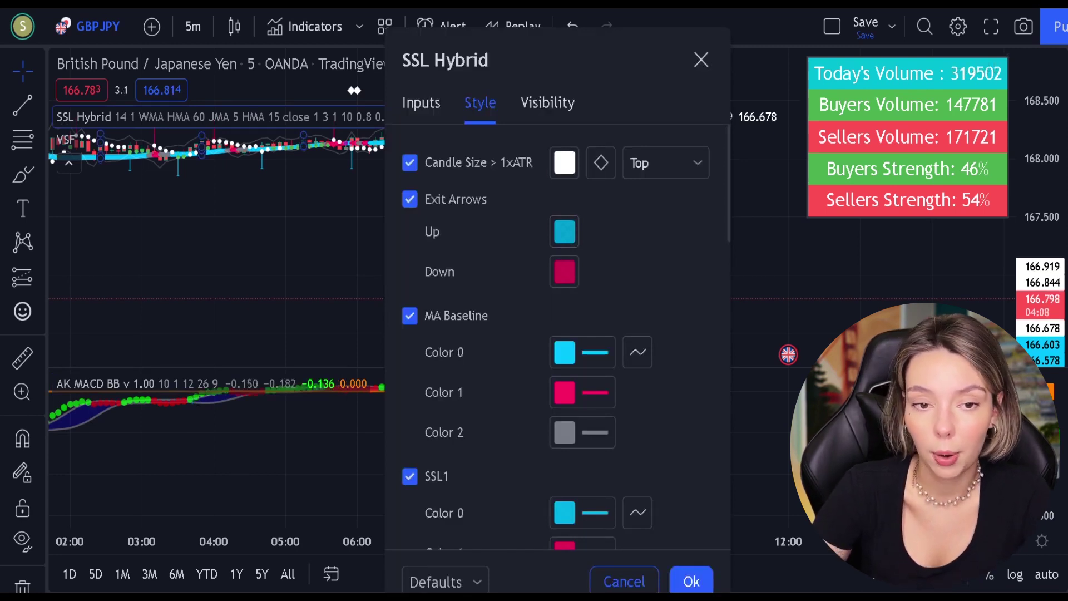
{"action": "scroll", "coordinate": [446, 260], "scroll_direction": "down", "scroll_amount": 4}
{"action": "left_click", "coordinate": [444, 259]}
{"action": "scroll", "coordinate": [475, 319], "scroll_direction": "down", "scroll_amount": 4}
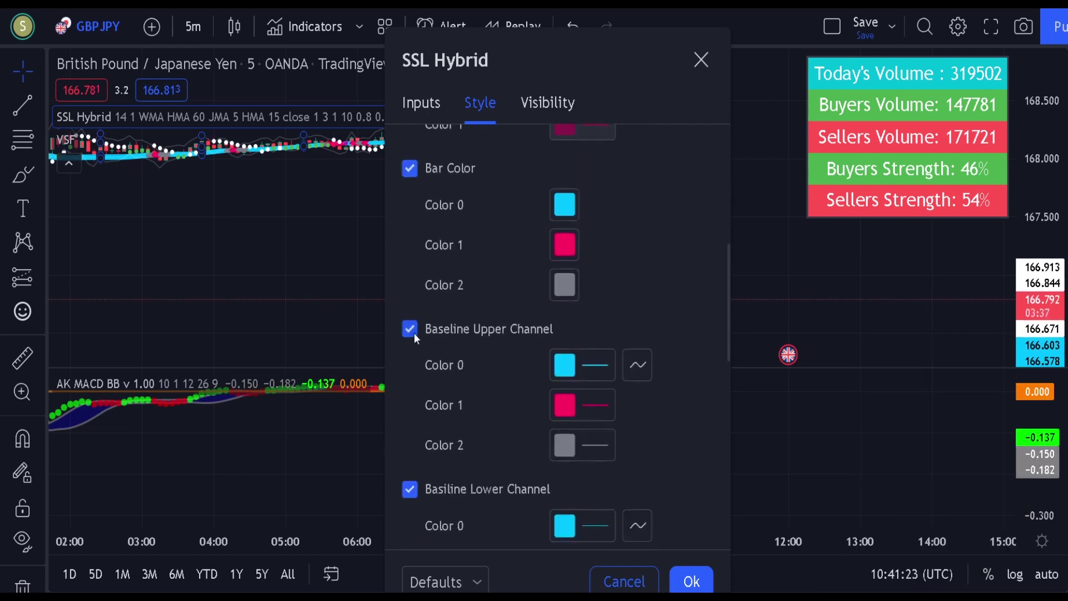
{"action": "left_click", "coordinate": [411, 329]}
{"action": "left_click", "coordinate": [409, 489]}
{"action": "scroll", "coordinate": [453, 460], "scroll_direction": "down", "scroll_amount": 4}
{"action": "left_click", "coordinate": [410, 397]}
{"action": "scroll", "coordinate": [466, 424], "scroll_direction": "down", "scroll_amount": 5}
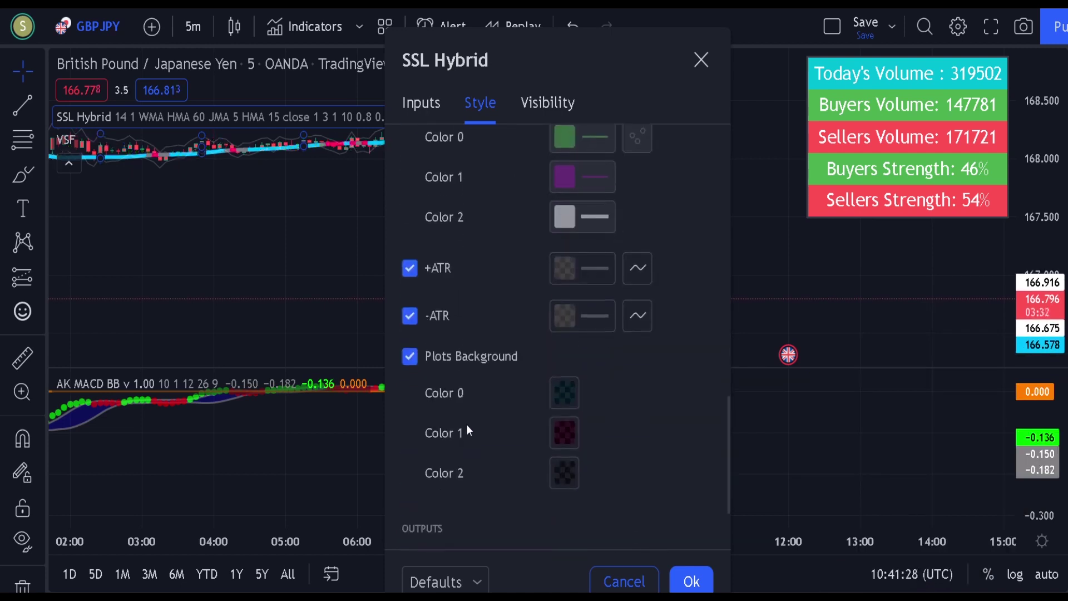
{"action": "left_click", "coordinate": [410, 268]}
{"action": "left_click", "coordinate": [410, 315]}
{"action": "left_click", "coordinate": [409, 356]}
{"action": "scroll", "coordinate": [456, 359], "scroll_direction": "down", "scroll_amount": 3}
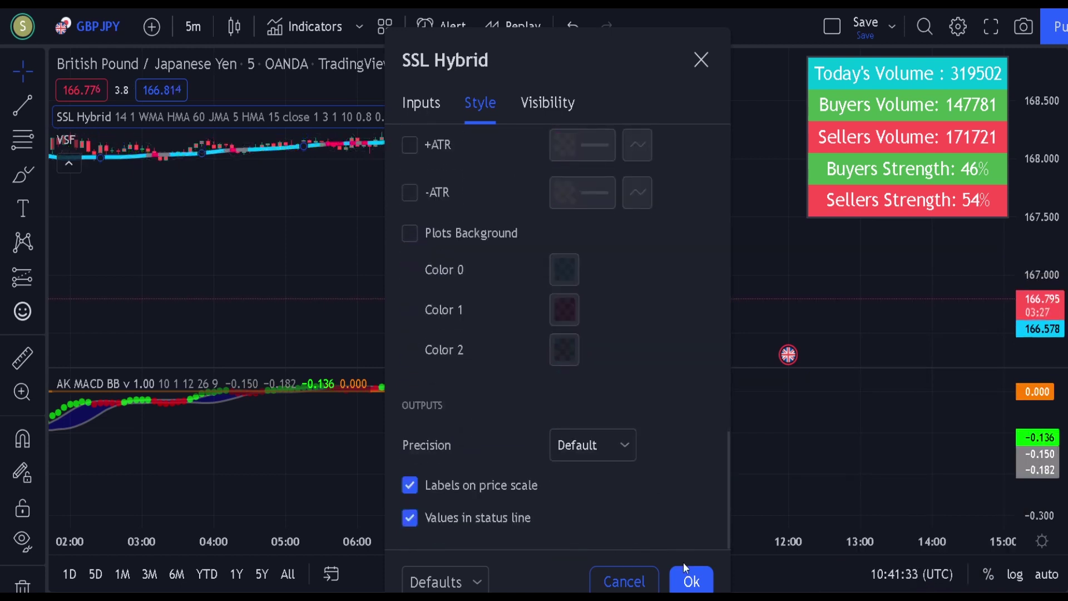
{"action": "scroll", "coordinate": [662, 393], "scroll_direction": "up", "scroll_amount": 15}
{"action": "scroll", "coordinate": [662, 392], "scroll_direction": "up", "scroll_amount": 2}
{"action": "scroll", "coordinate": [704, 432], "scroll_direction": "down", "scroll_amount": 4}
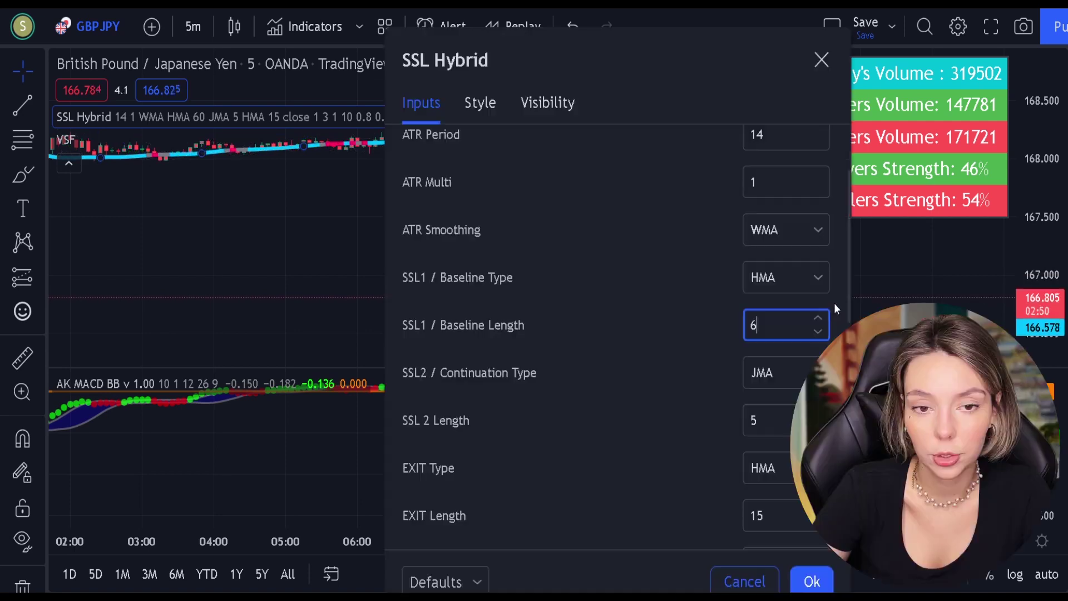
Step: Set SSL Hybrid's baseline length to 30 and baseline type to EMA
{"action": "type", "text": "0"}
{"action": "left_click", "coordinate": [667, 455]}
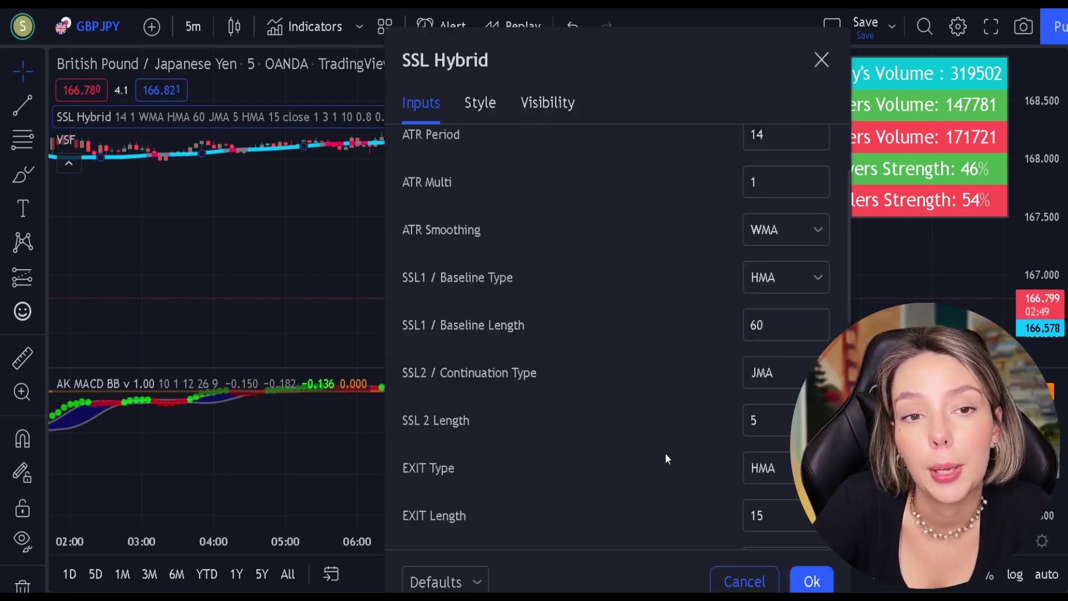
{"action": "left_click", "coordinate": [781, 324]}
{"action": "type", "text": "3"}
{"action": "left_click", "coordinate": [675, 387]}
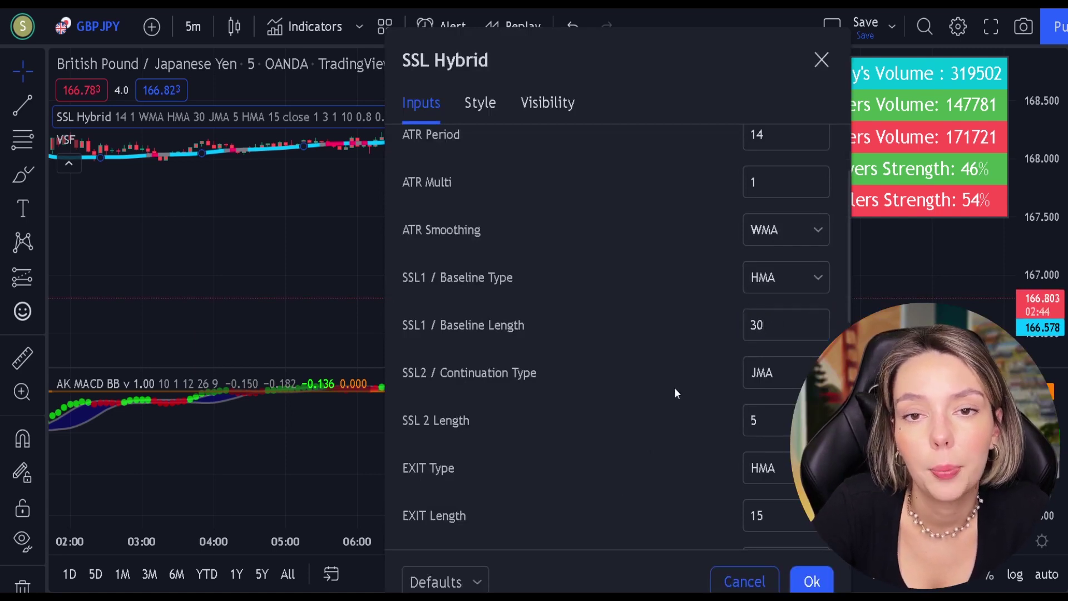
{"action": "left_click", "coordinate": [791, 274]}
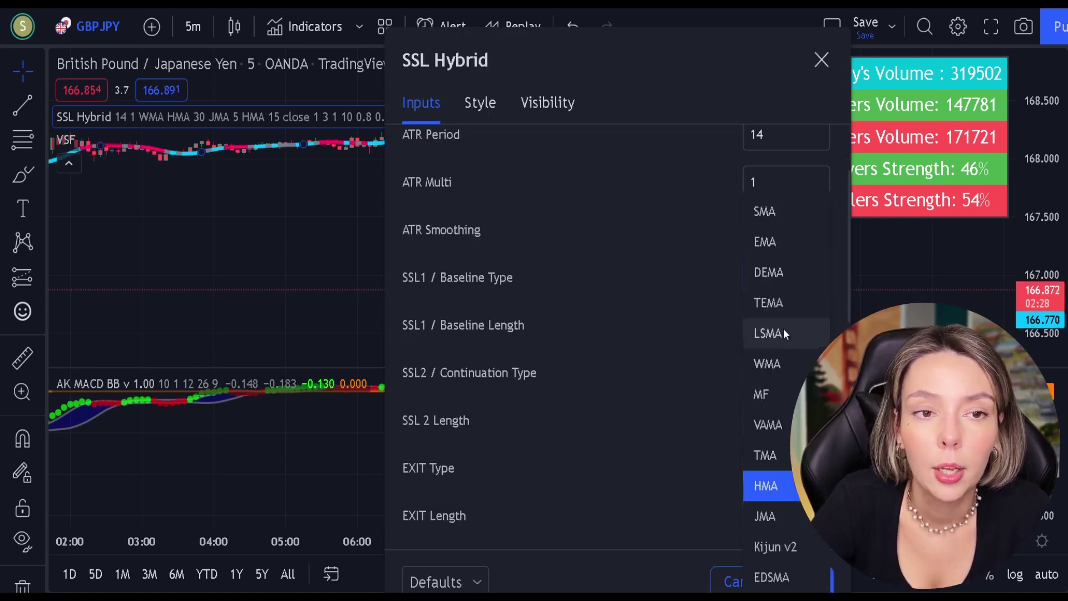
{"action": "left_click", "coordinate": [769, 243]}
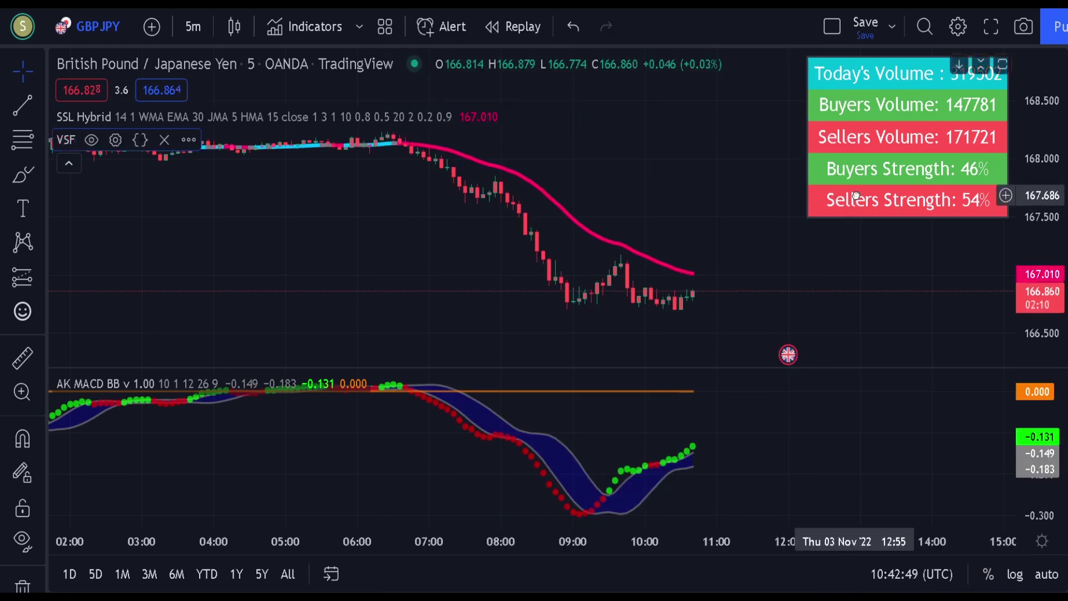
Step: Uncheck Volume Strength Finder's Bar Color so it stops recolouring the candles
{"action": "left_click", "coordinate": [115, 140]}
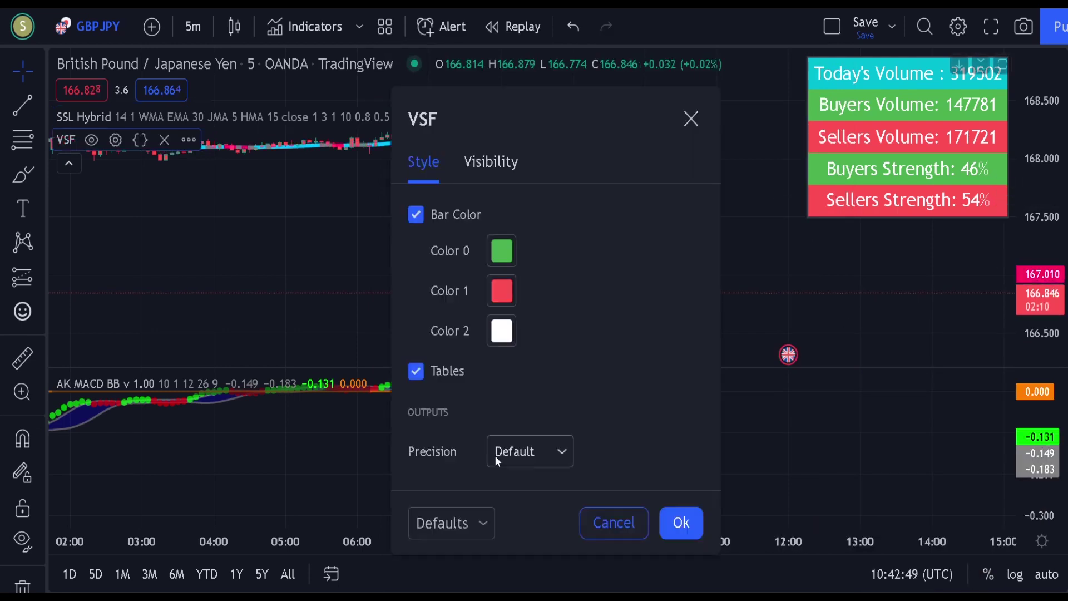
{"action": "left_click", "coordinate": [419, 219]}
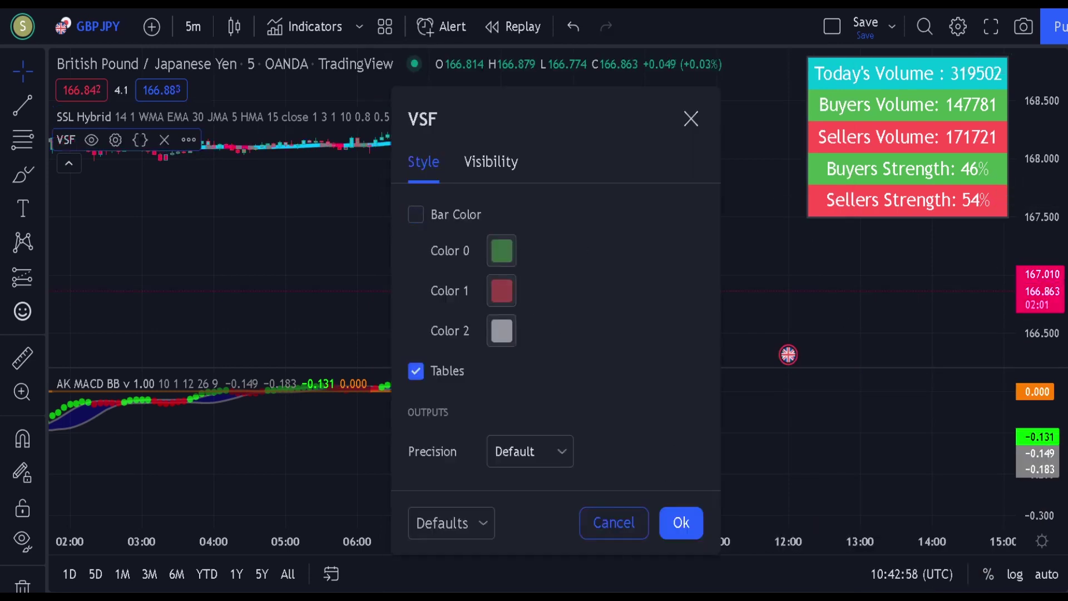
{"action": "left_click", "coordinate": [668, 524]}
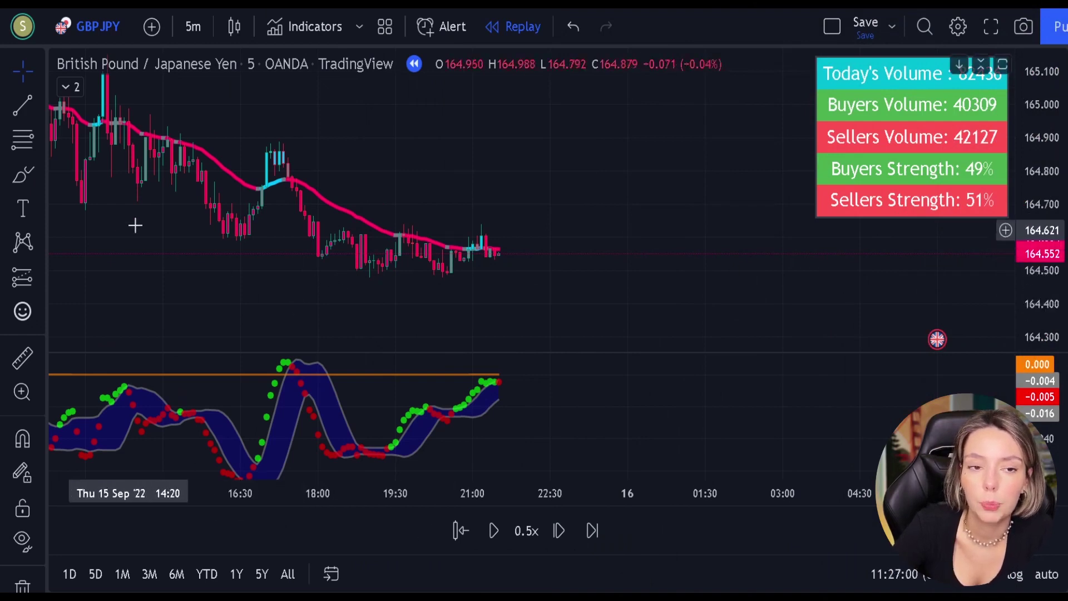
{"action": "left_click", "coordinate": [32, 175]}
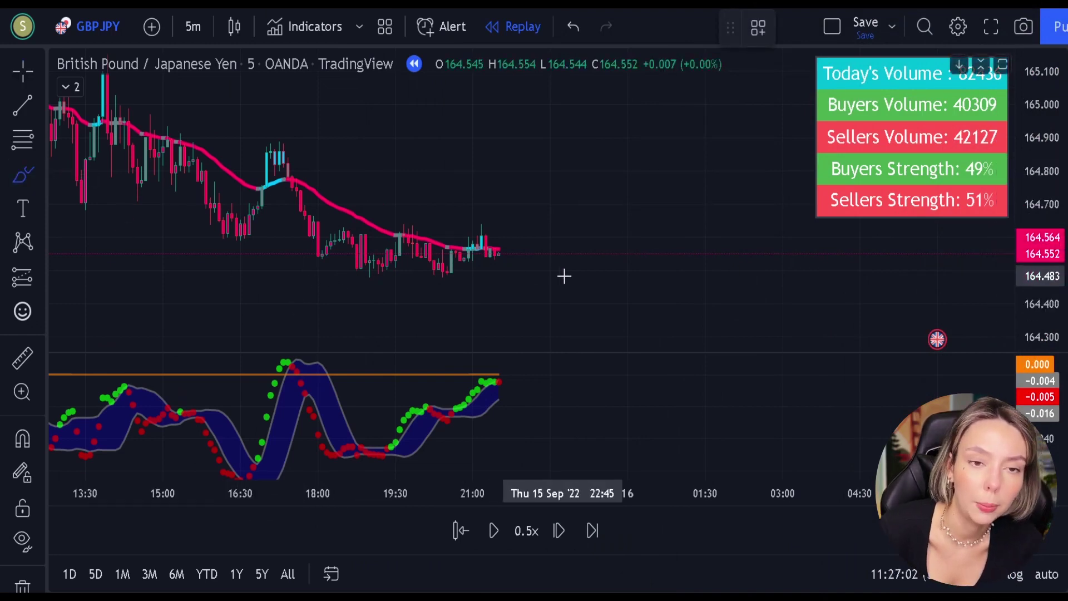
{"action": "mouse_move", "coordinate": [362, 180]}
{"action": "left_mouse_down"}
{"action": "mouse_move", "coordinate": [367, 245]}
{"action": "mouse_move", "coordinate": [472, 239]}
{"action": "mouse_move", "coordinate": [390, 173]}
{"action": "mouse_move", "coordinate": [362, 187]}
{"action": "left_mouse_up"}
{"action": "key", "text": "ctrl+z"}
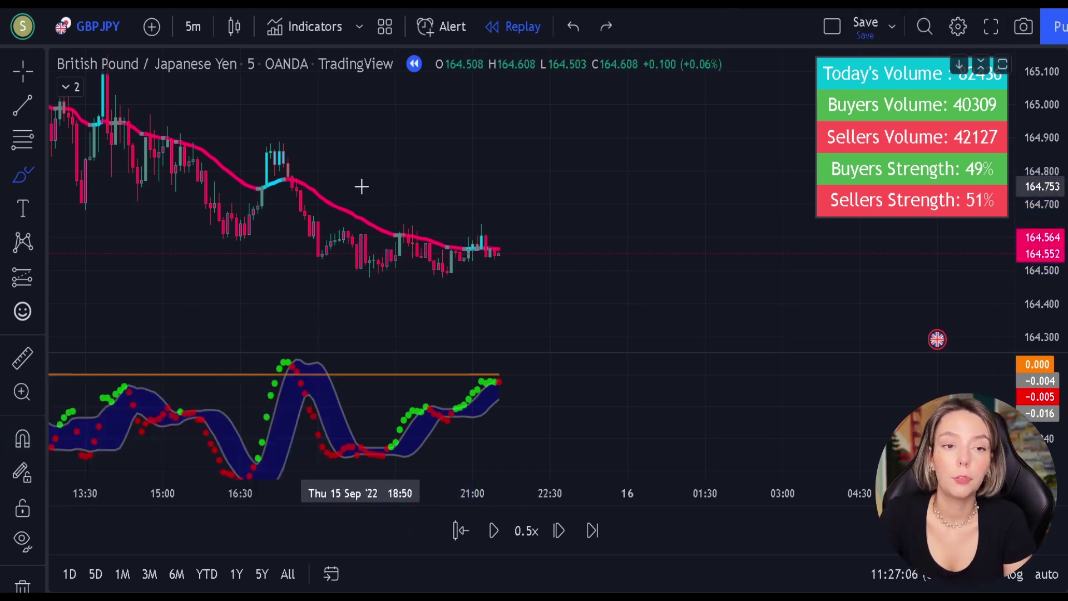
{"action": "mouse_move", "coordinate": [473, 236]}
{"action": "left_mouse_down"}
{"action": "mouse_move", "coordinate": [498, 238]}
{"action": "mouse_move", "coordinate": [466, 268]}
{"action": "mouse_move", "coordinate": [472, 236]}
{"action": "left_mouse_up"}
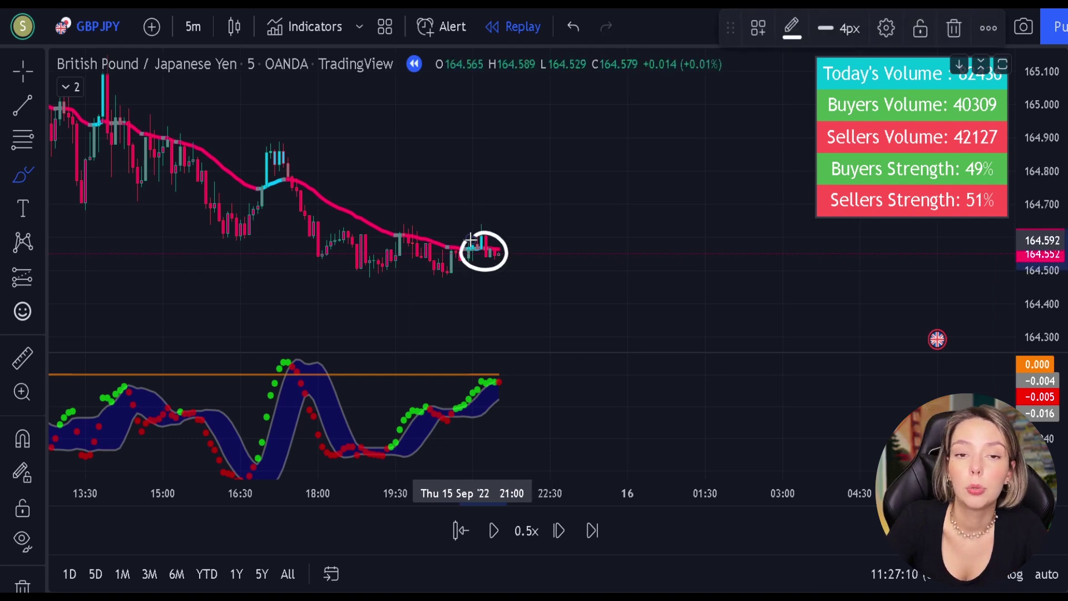
{"action": "key", "text": "ctrl+z"}
{"action": "mouse_move", "coordinate": [261, 195]}
{"action": "left_mouse_down"}
{"action": "mouse_move", "coordinate": [277, 179]}
{"action": "mouse_move", "coordinate": [253, 194]}
{"action": "mouse_move", "coordinate": [265, 205]}
{"action": "left_mouse_up"}
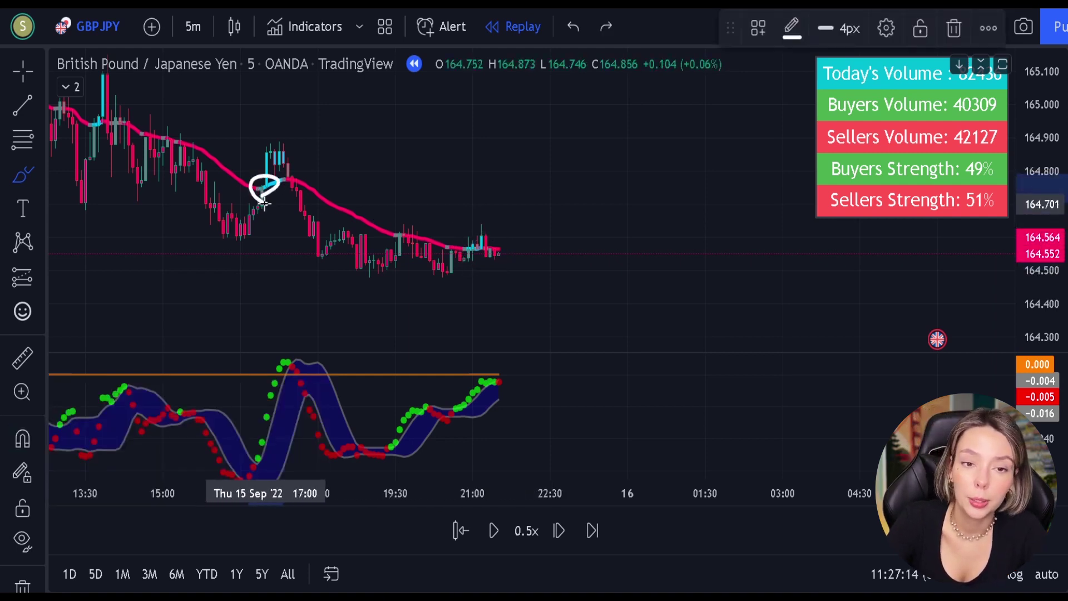
{"action": "key", "text": "ctrl+z"}
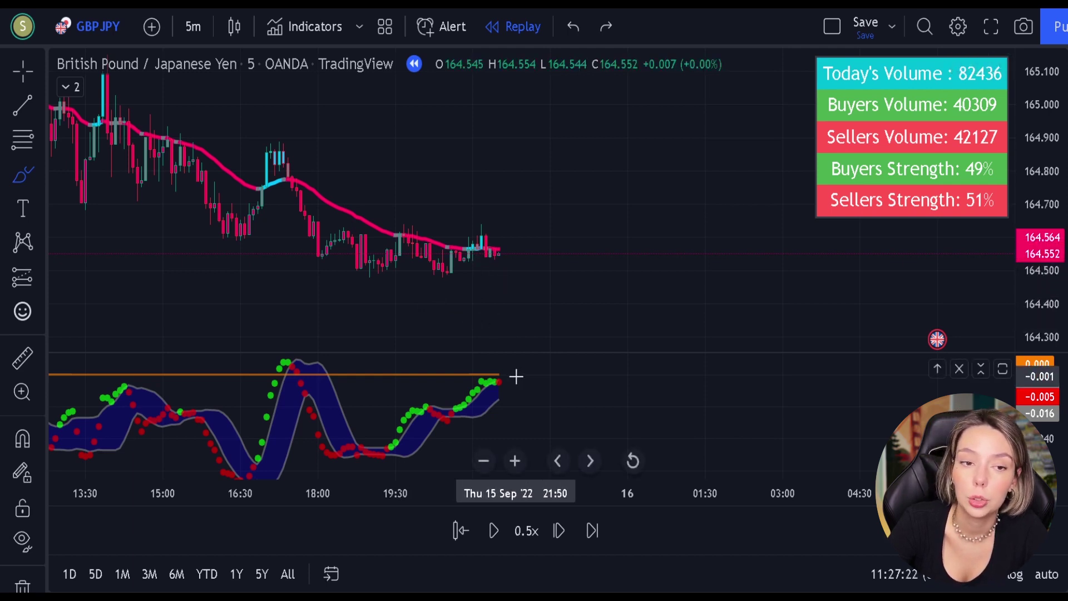
{"action": "mouse_move", "coordinate": [516, 376]}
{"action": "left_mouse_down"}
{"action": "mouse_move", "coordinate": [470, 379]}
{"action": "mouse_move", "coordinate": [514, 413]}
{"action": "left_mouse_up"}
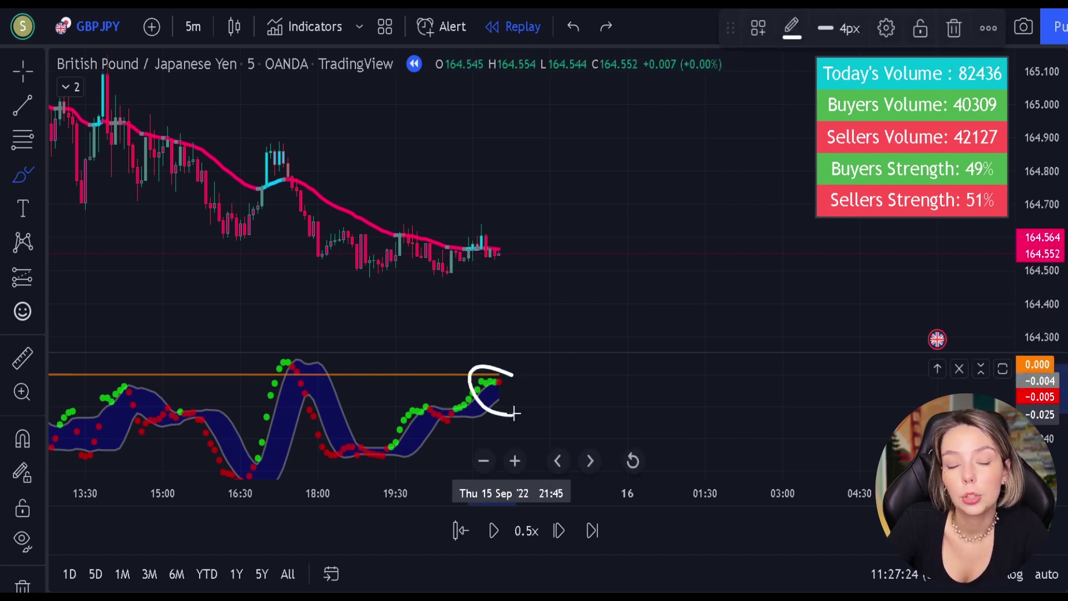
{"action": "key", "text": "ctrl+z"}
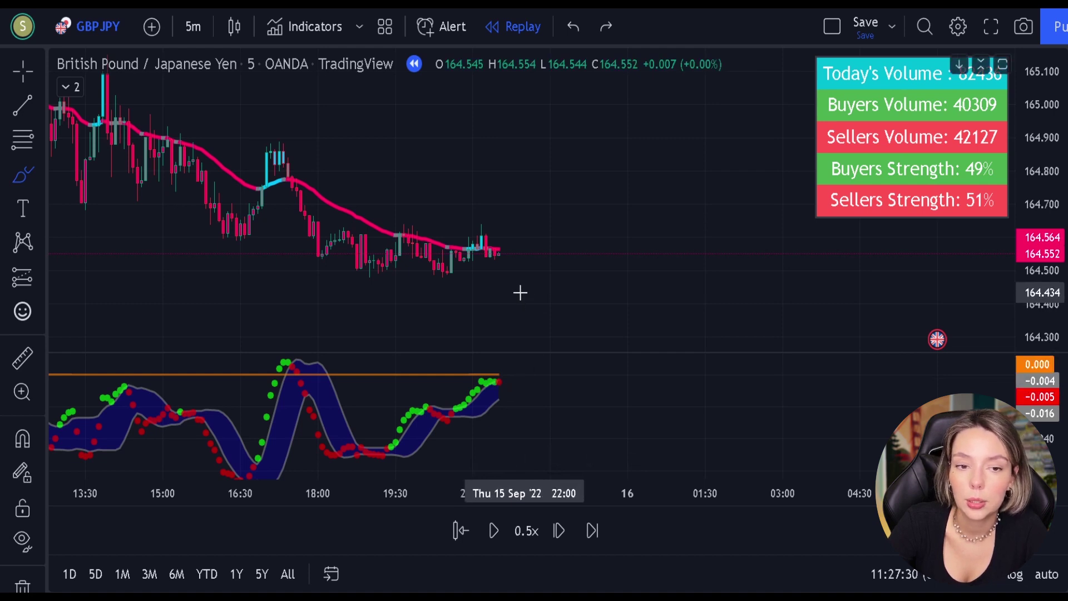
{"action": "mouse_move", "coordinate": [317, 362]}
{"action": "left_mouse_down"}
{"action": "mouse_move", "coordinate": [267, 371]}
{"action": "mouse_move", "coordinate": [332, 372]}
{"action": "mouse_move", "coordinate": [273, 357]}
{"action": "mouse_move", "coordinate": [269, 367]}
{"action": "mouse_move", "coordinate": [328, 366]}
{"action": "left_mouse_up"}
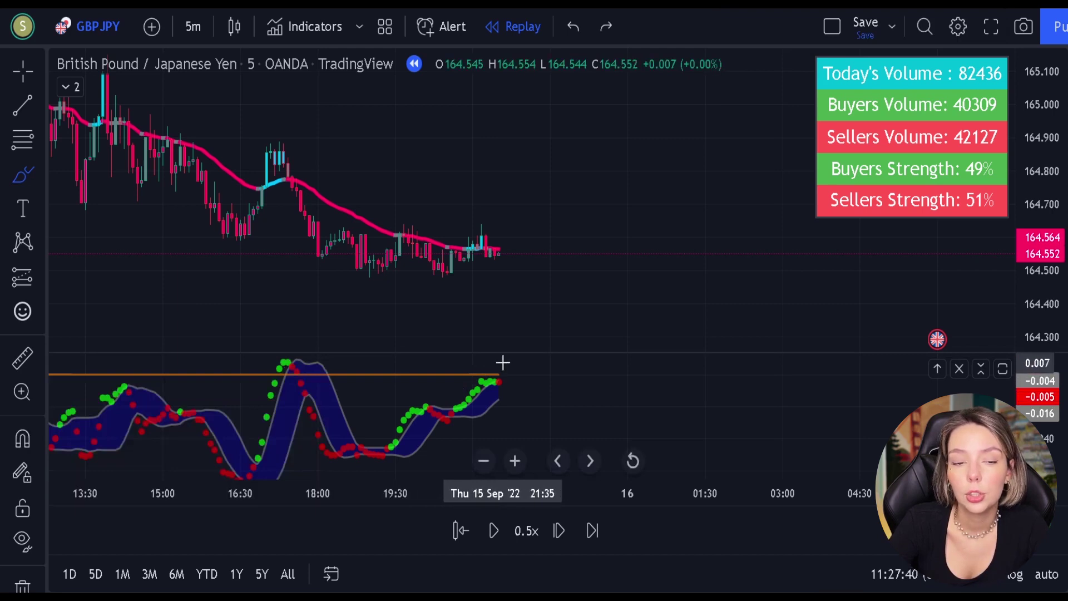
{"action": "mouse_move", "coordinate": [507, 365]}
{"action": "left_mouse_down"}
{"action": "mouse_move", "coordinate": [532, 397]}
{"action": "mouse_move", "coordinate": [547, 354]}
{"action": "left_mouse_up"}
{"action": "key", "text": "ctrl+z"}
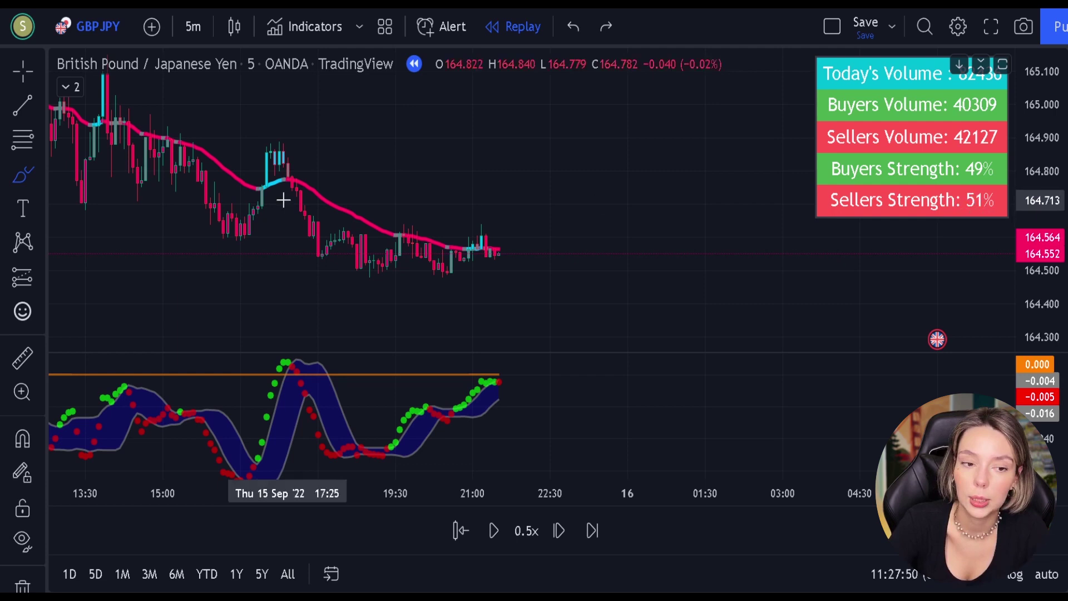
Step: Place a short position on the latest candle with a 1.5 risk/reward target, extended rightward
{"action": "left_click", "coordinate": [28, 286]}
{"action": "left_click", "coordinate": [83, 303]}
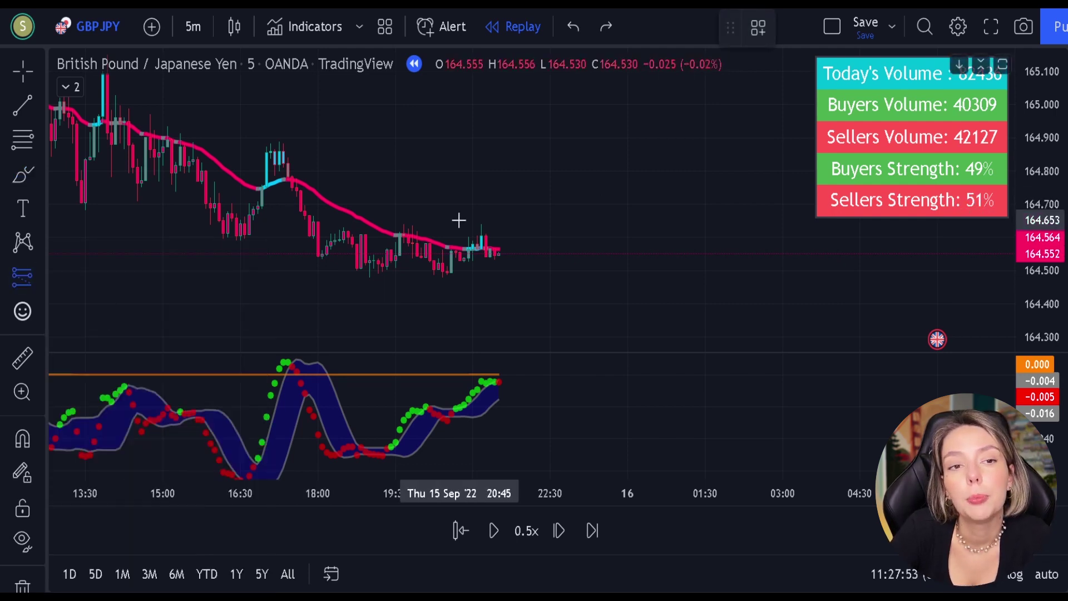
{"action": "left_click", "coordinate": [499, 255]}
{"action": "left_click_drag", "start_coordinate": [499, 299], "coordinate": [497, 313]}
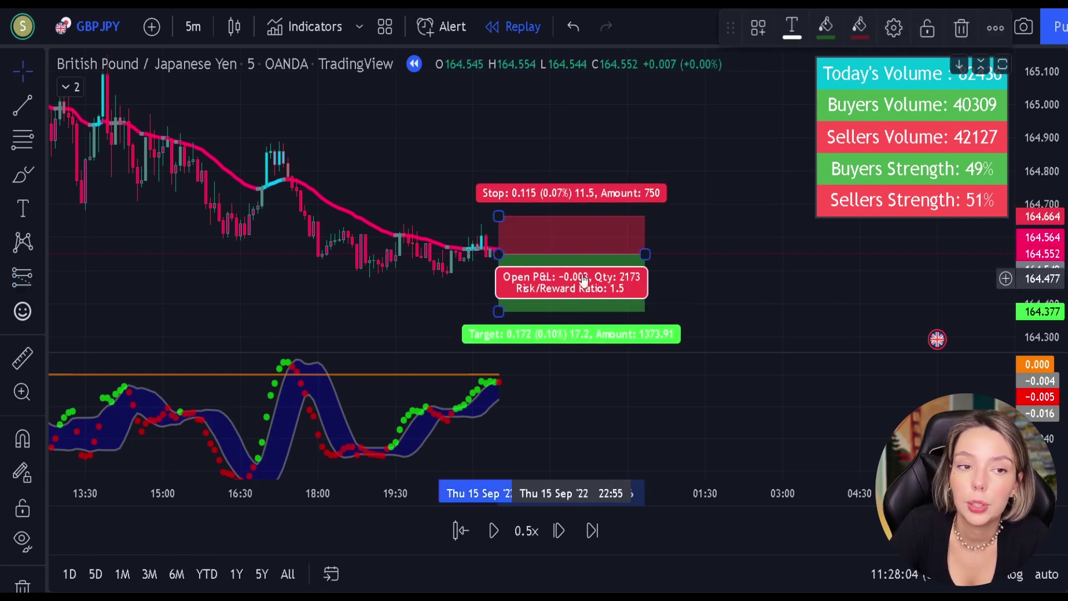
{"action": "left_click_drag", "start_coordinate": [646, 255], "coordinate": [902, 253]}
{"action": "left_click", "coordinate": [684, 145]}
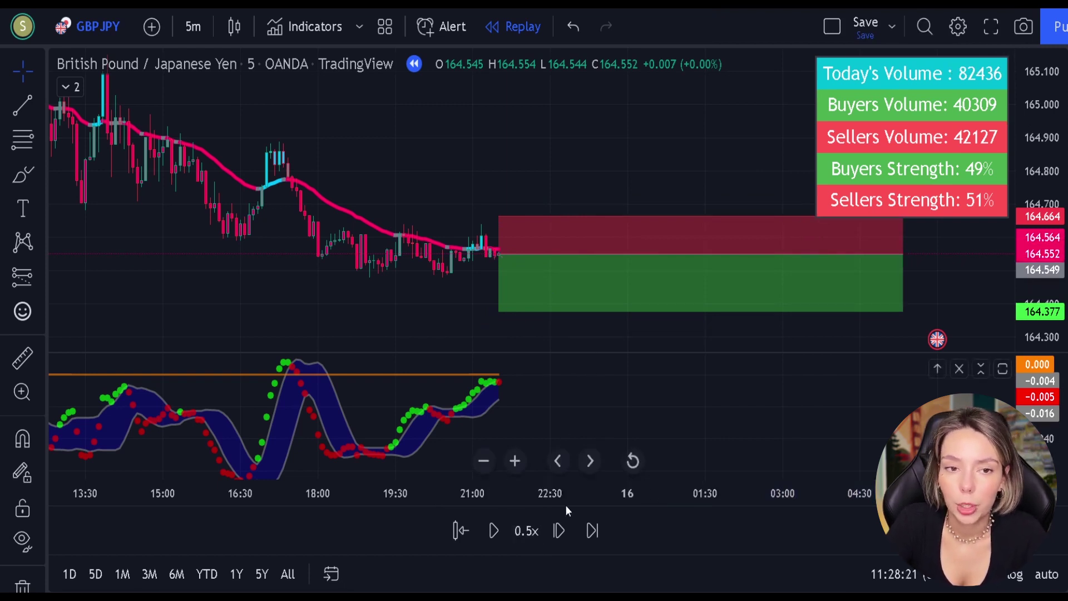
Step: Replay at 3x until price reaches the target, then shorten the trade box
{"action": "left_click", "coordinate": [527, 532]}
{"action": "left_click", "coordinate": [620, 367]}
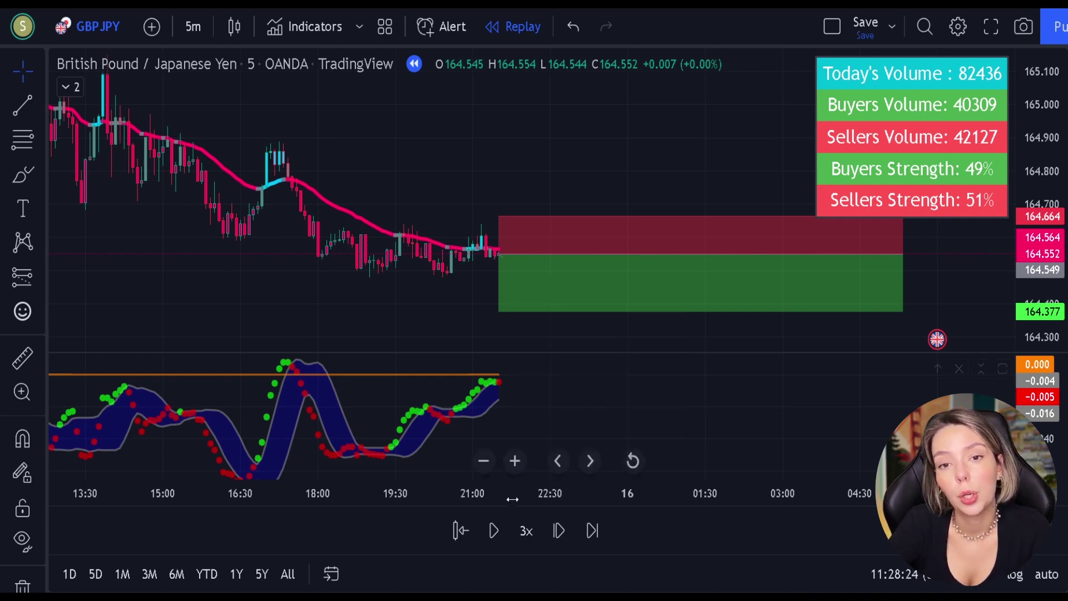
{"action": "left_click", "coordinate": [496, 537]}
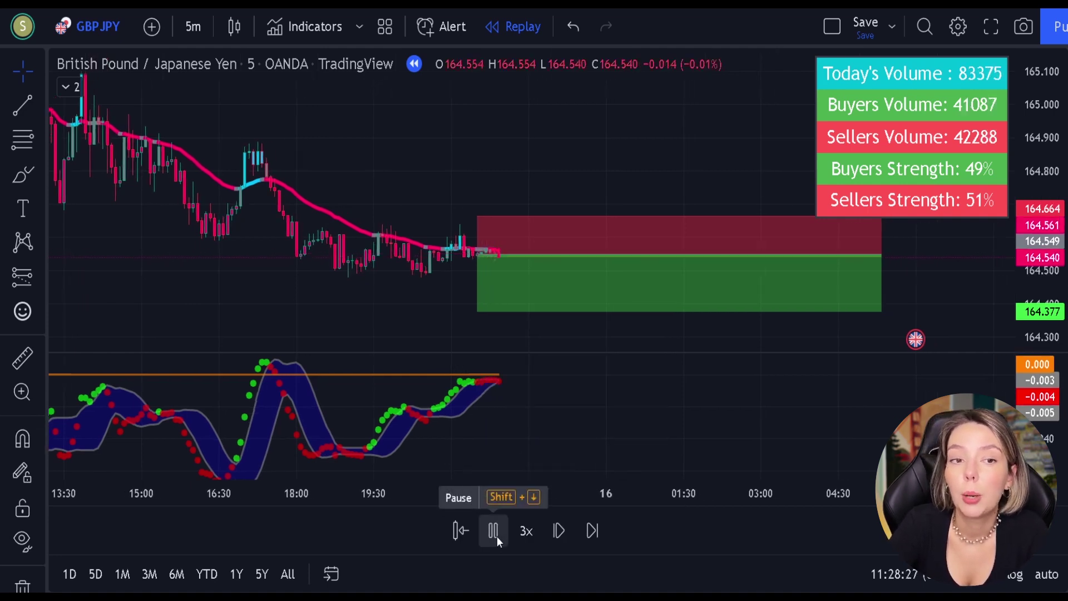
{"action": "left_click", "coordinate": [493, 532]}
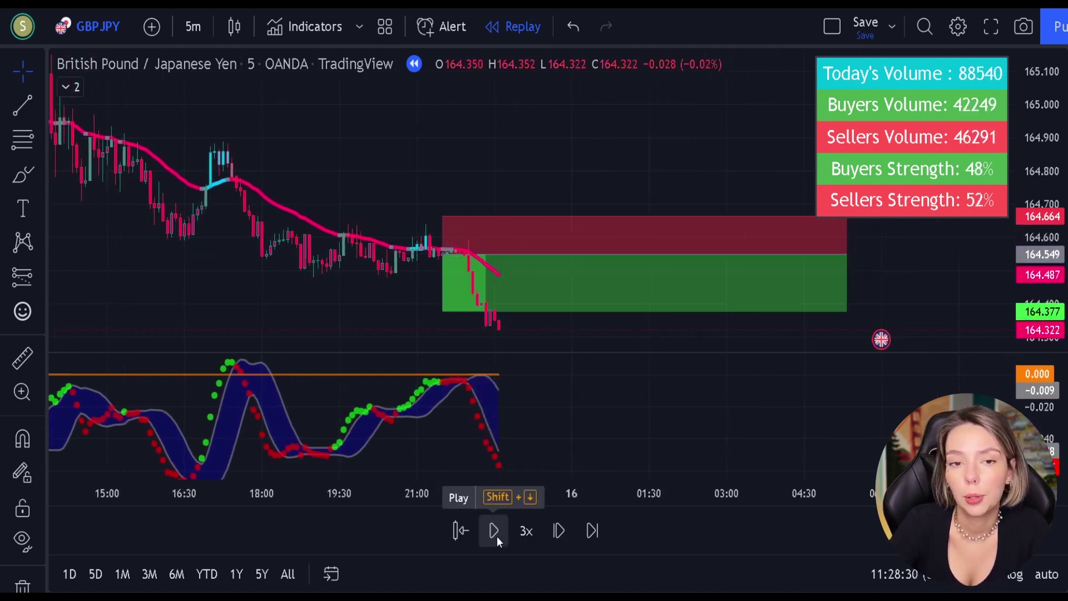
{"action": "left_click_drag", "start_coordinate": [847, 255], "coordinate": [489, 289]}
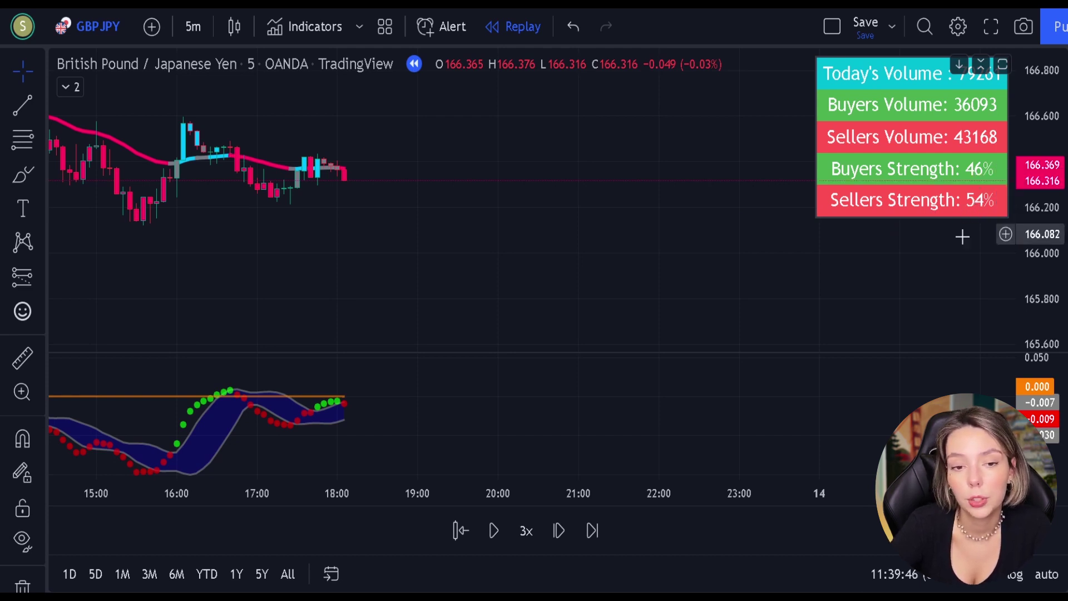
Step: Place a short position on the last bar with a raised stop and 1.5 risk/reward target
{"action": "left_click", "coordinate": [39, 276]}
{"action": "left_click", "coordinate": [100, 295]}
{"action": "left_click", "coordinate": [345, 179]}
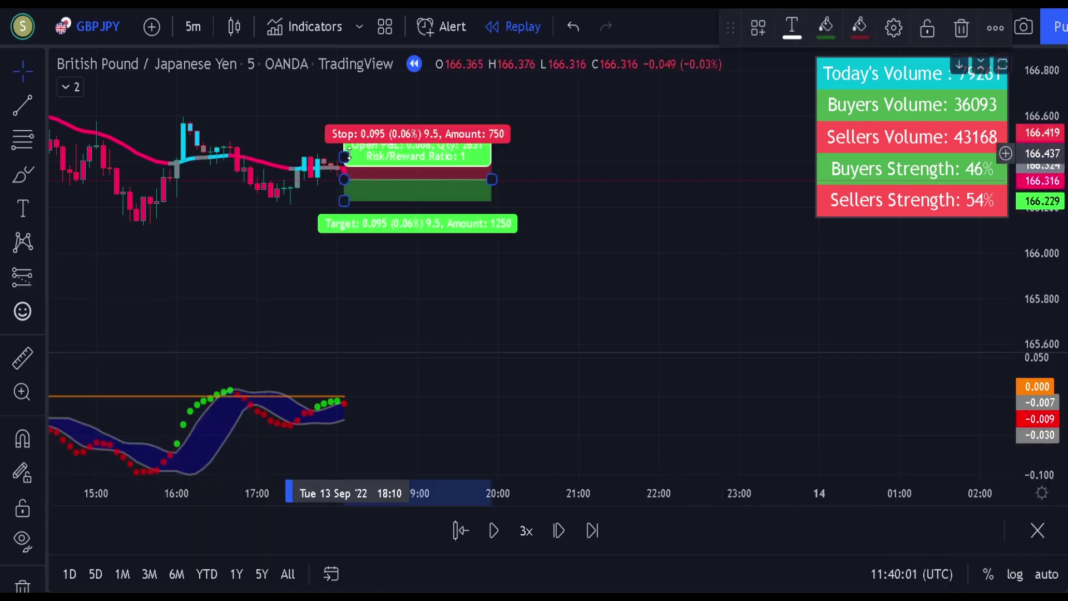
{"action": "left_click_drag", "start_coordinate": [346, 153], "coordinate": [345, 153]}
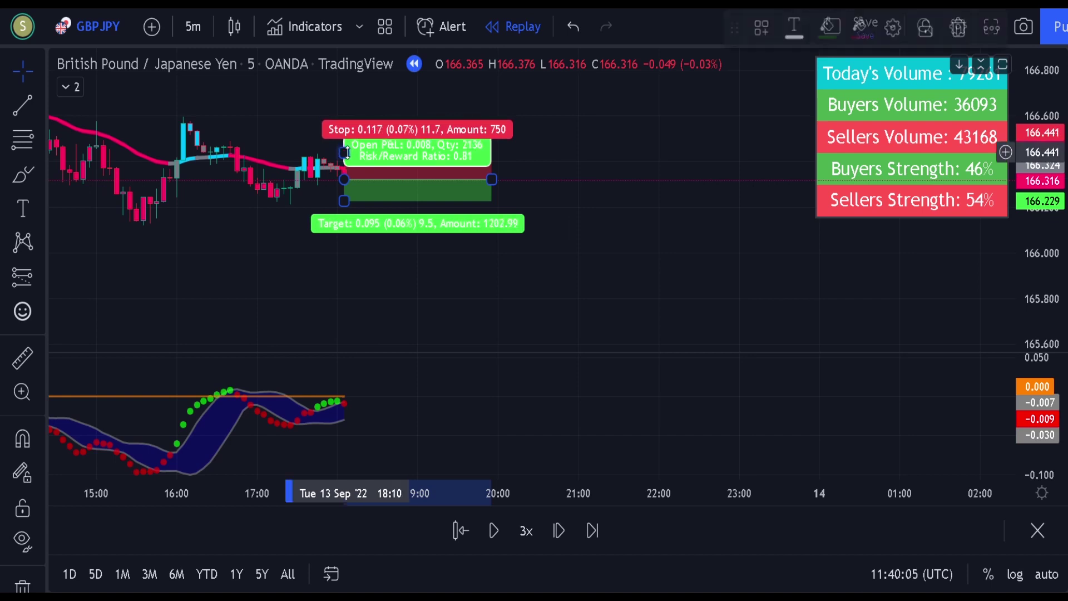
{"action": "left_click_drag", "start_coordinate": [344, 198], "coordinate": [344, 218]}
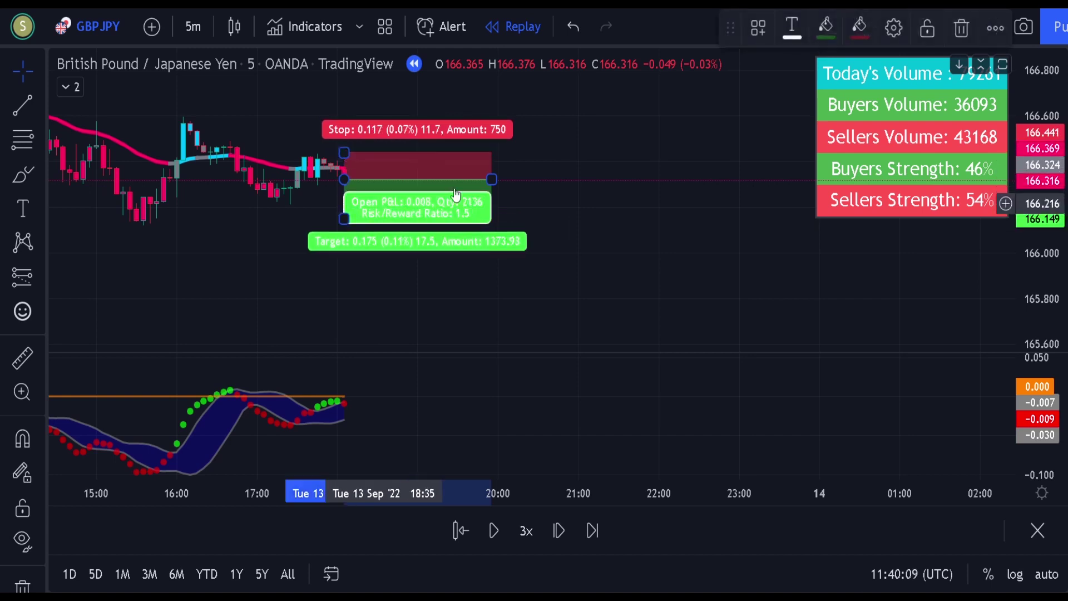
{"action": "left_click_drag", "start_coordinate": [492, 178], "coordinate": [725, 178]}
{"action": "left_click", "coordinate": [670, 274]}
Step: Replay at 10x until the short trade closes in profit, then shorten its box
{"action": "left_click", "coordinate": [526, 530]}
{"action": "left_click", "coordinate": [582, 339]}
{"action": "left_click", "coordinate": [494, 531]}
{"action": "left_click", "coordinate": [495, 531]}
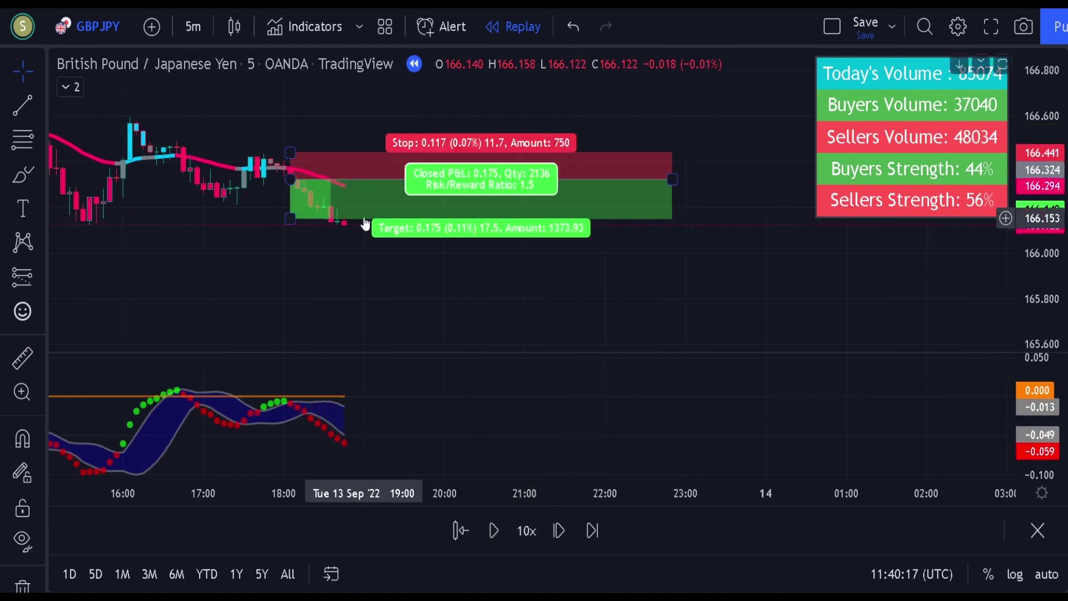
{"action": "mouse_move", "coordinate": [672, 179]}
{"action": "left_mouse_down"}
{"action": "mouse_move", "coordinate": [679, 184]}
{"action": "mouse_move", "coordinate": [333, 195]}
{"action": "left_mouse_up"}
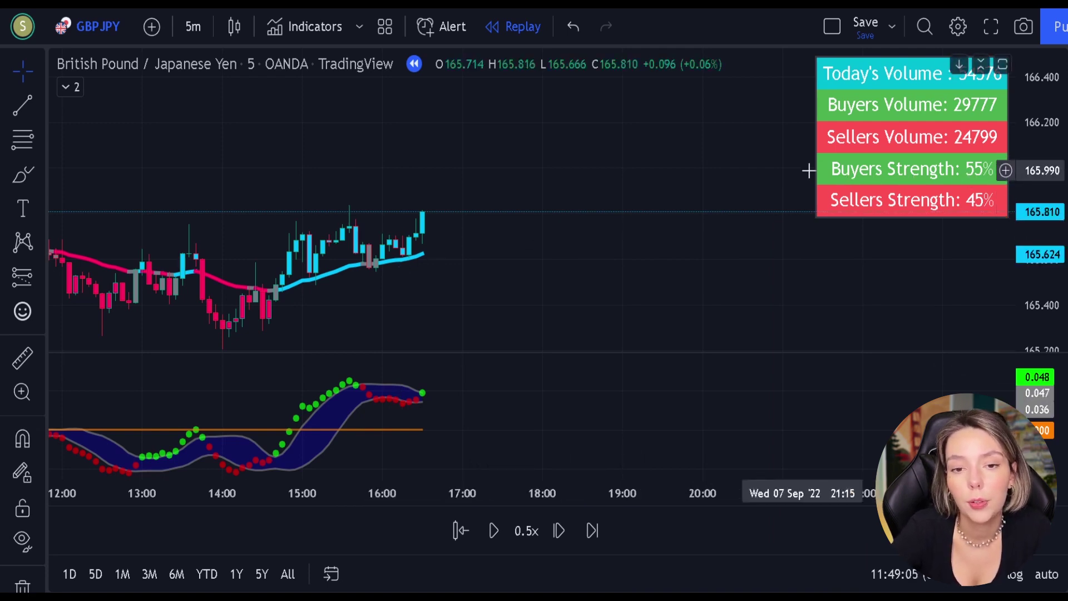
Step: Place a long position on the last candle with adjusted stop and 1.5 risk/reward target
{"action": "left_click", "coordinate": [29, 279]}
{"action": "left_click", "coordinate": [79, 274]}
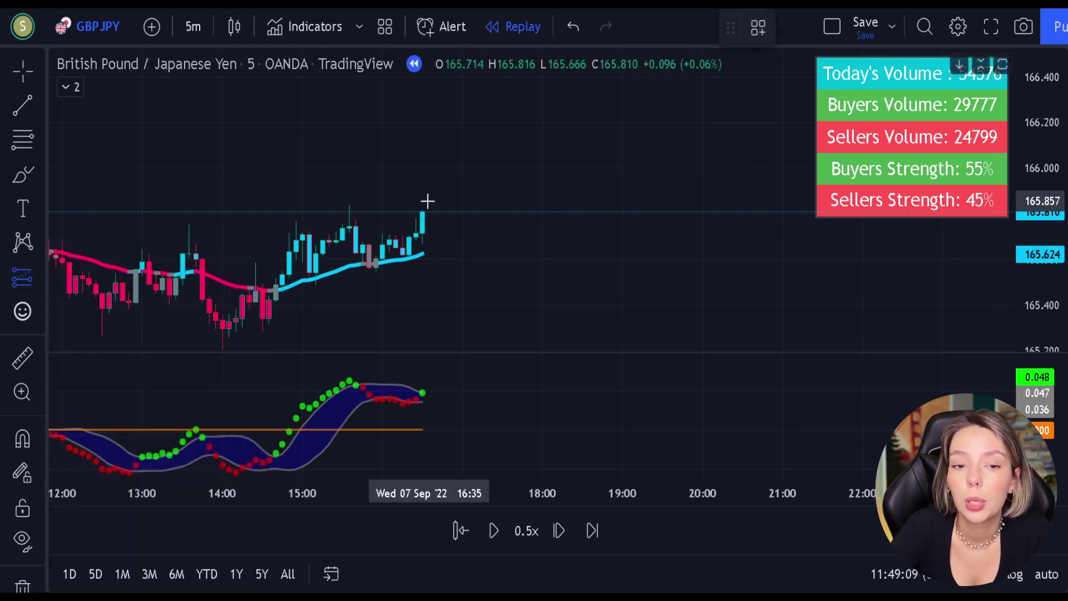
{"action": "left_click", "coordinate": [423, 210]}
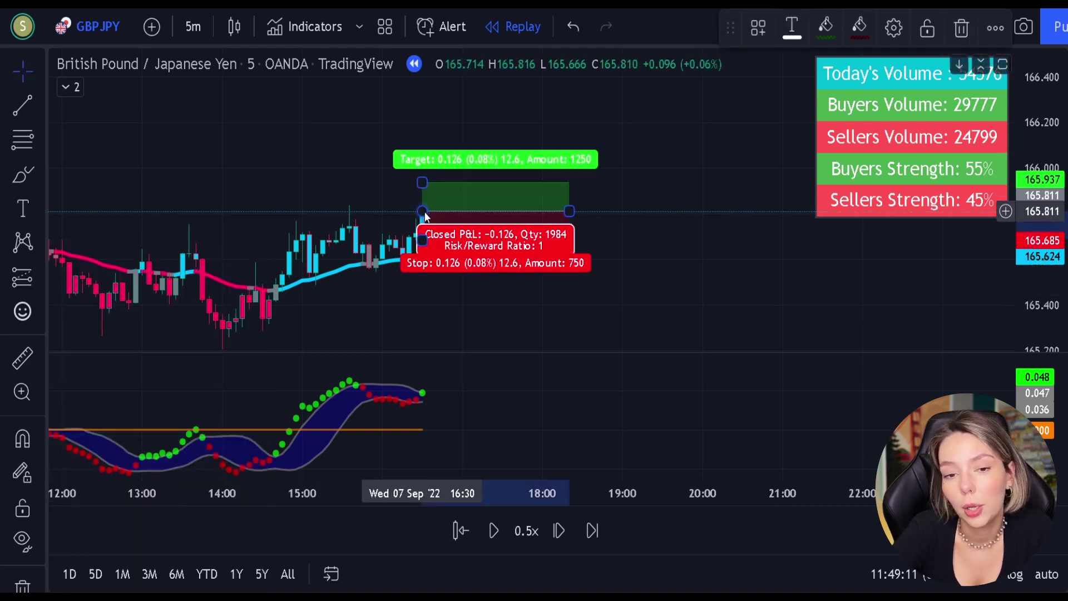
{"action": "mouse_move", "coordinate": [422, 240]}
{"action": "left_mouse_down"}
{"action": "mouse_move", "coordinate": [440, 277]}
{"action": "mouse_move", "coordinate": [447, 263]}
{"action": "left_mouse_up"}
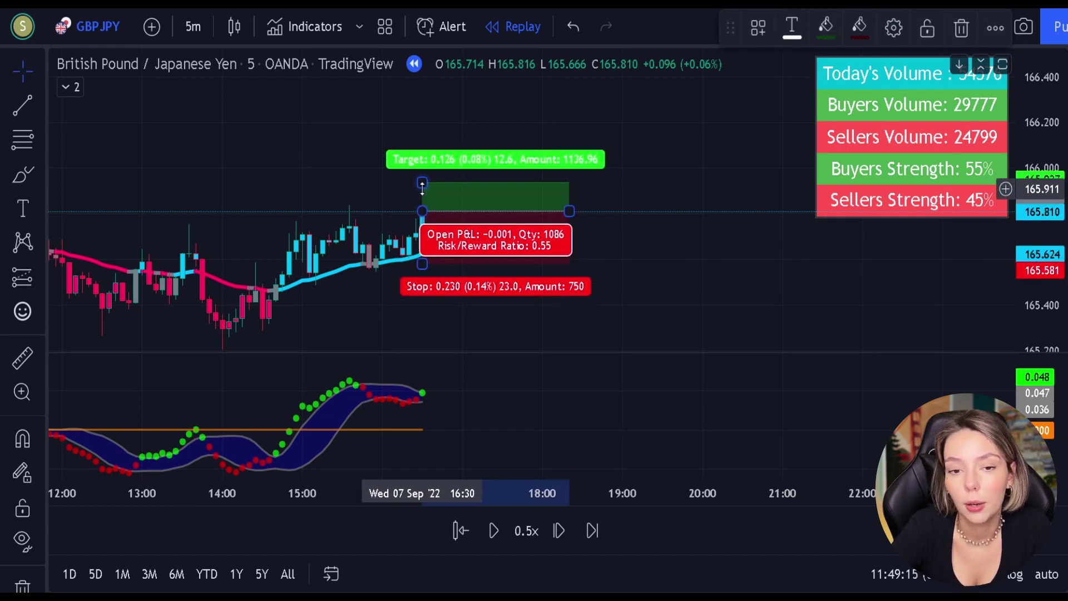
{"action": "left_click_drag", "start_coordinate": [422, 182], "coordinate": [423, 132]}
{"action": "left_click_drag", "start_coordinate": [569, 211], "coordinate": [1012, 211]}
Step: Replay at 10x until the long trade closes in profit, then pan back to view it
{"action": "left_click", "coordinate": [534, 530]}
{"action": "left_click", "coordinate": [559, 347]}
{"action": "left_click", "coordinate": [494, 535]}
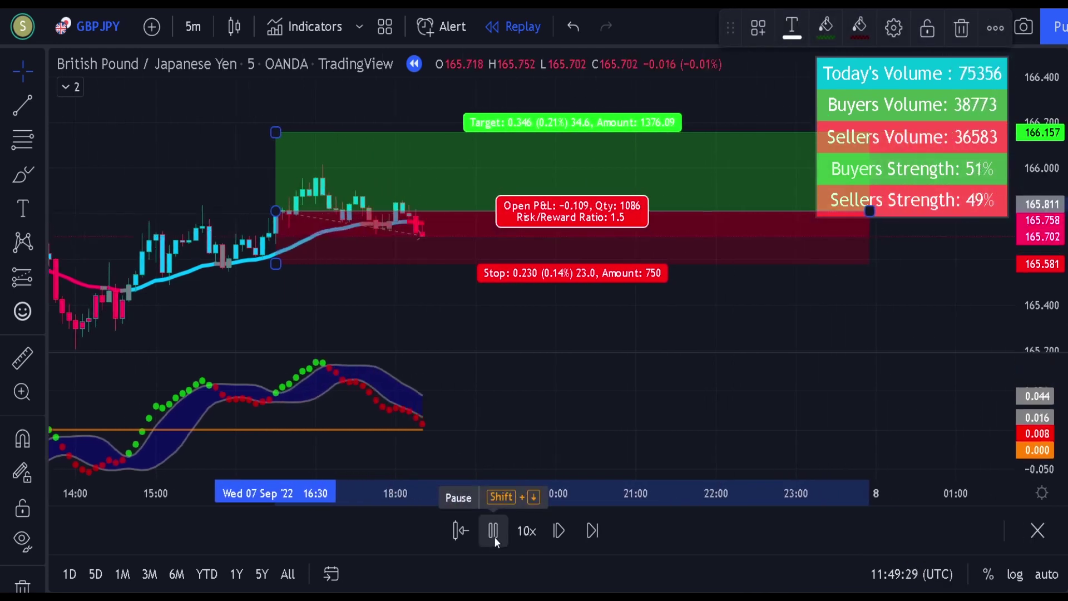
{"action": "left_click", "coordinate": [501, 303]}
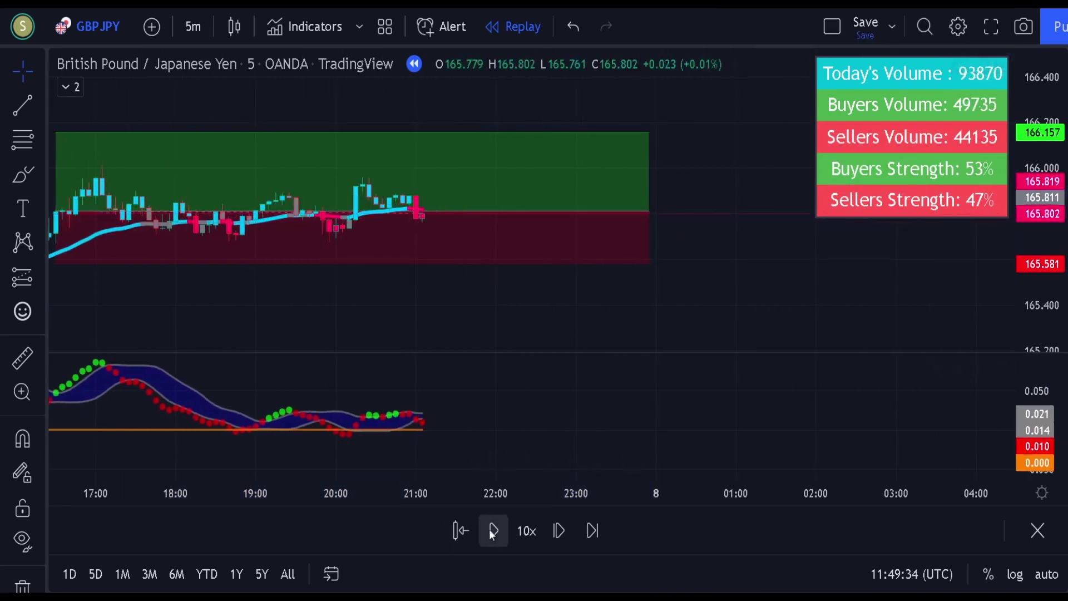
{"action": "left_click", "coordinate": [493, 530]}
{"action": "left_click", "coordinate": [494, 530]}
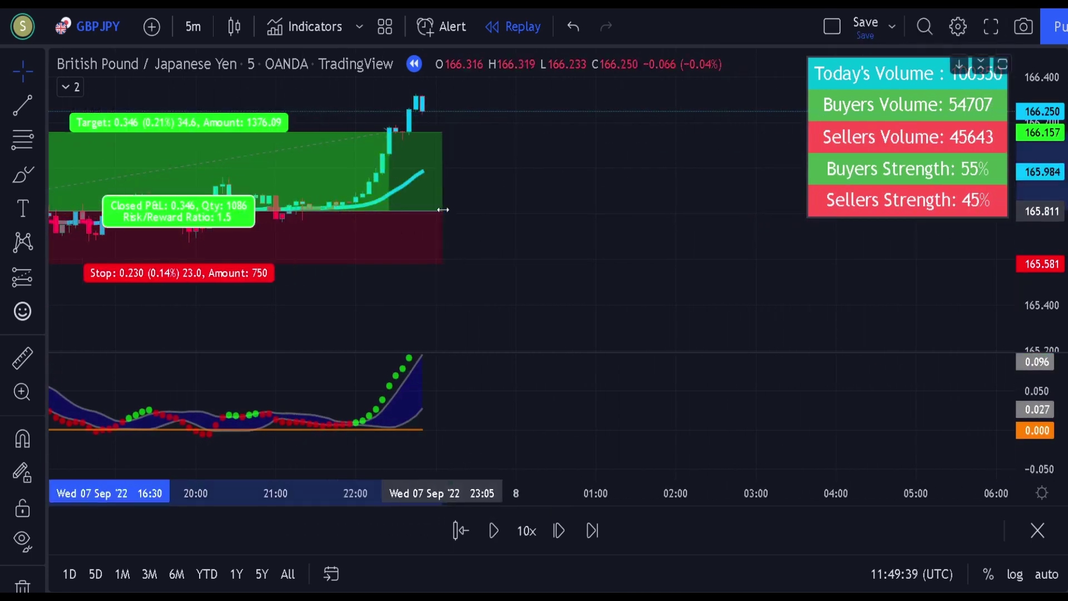
{"action": "left_click_drag", "start_coordinate": [443, 206], "coordinate": [710, 205]}
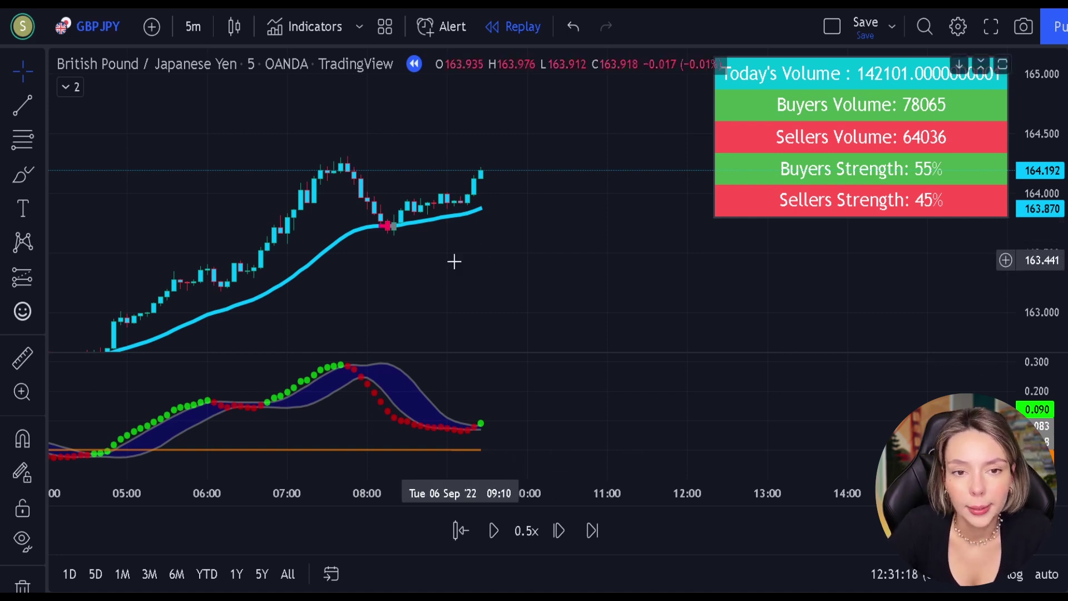
Step: Place a long position at the 09:25 candle with a lower stop and roughly 1.5 risk/reward target
{"action": "left_click_drag", "start_coordinate": [390, 275], "coordinate": [465, 267]}
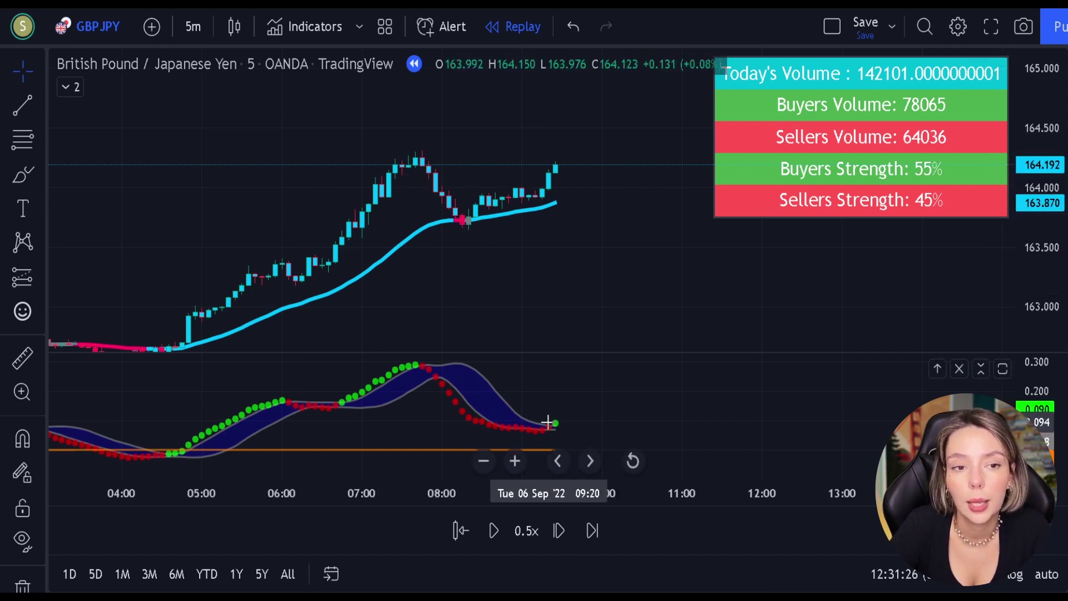
{"action": "left_click_drag", "start_coordinate": [556, 217], "coordinate": [513, 236]}
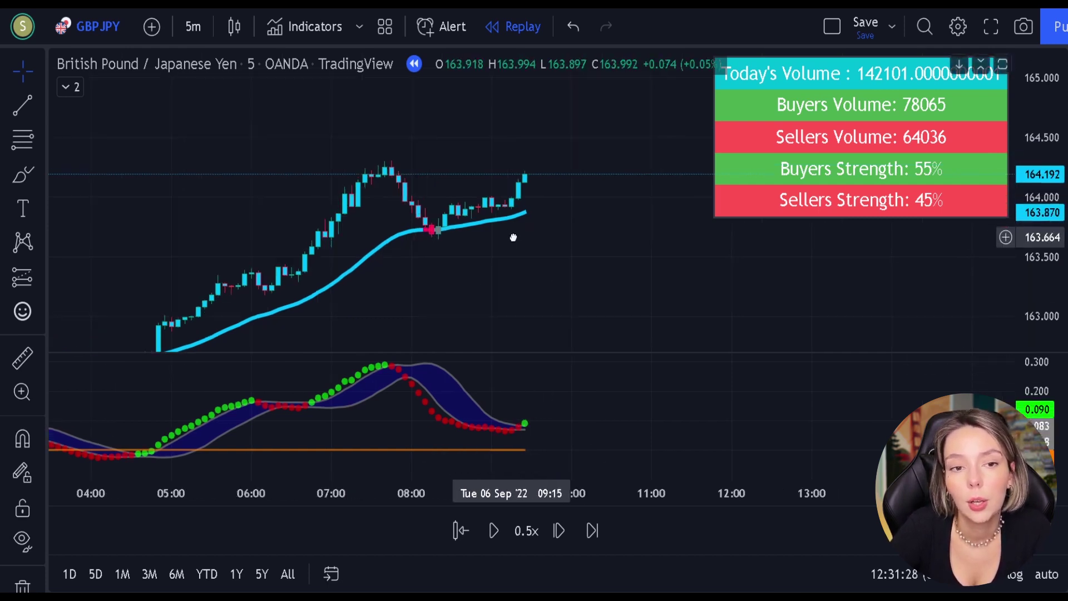
{"action": "left_click", "coordinate": [20, 286]}
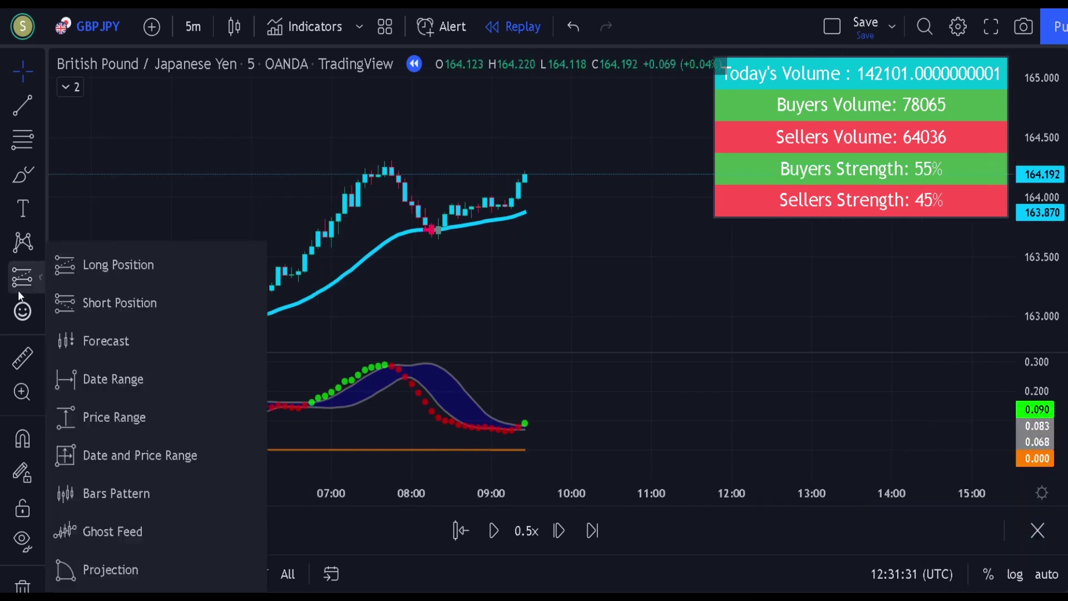
{"action": "left_click", "coordinate": [111, 265]}
{"action": "left_click", "coordinate": [525, 177]}
{"action": "left_click_drag", "start_coordinate": [525, 219], "coordinate": [525, 245]}
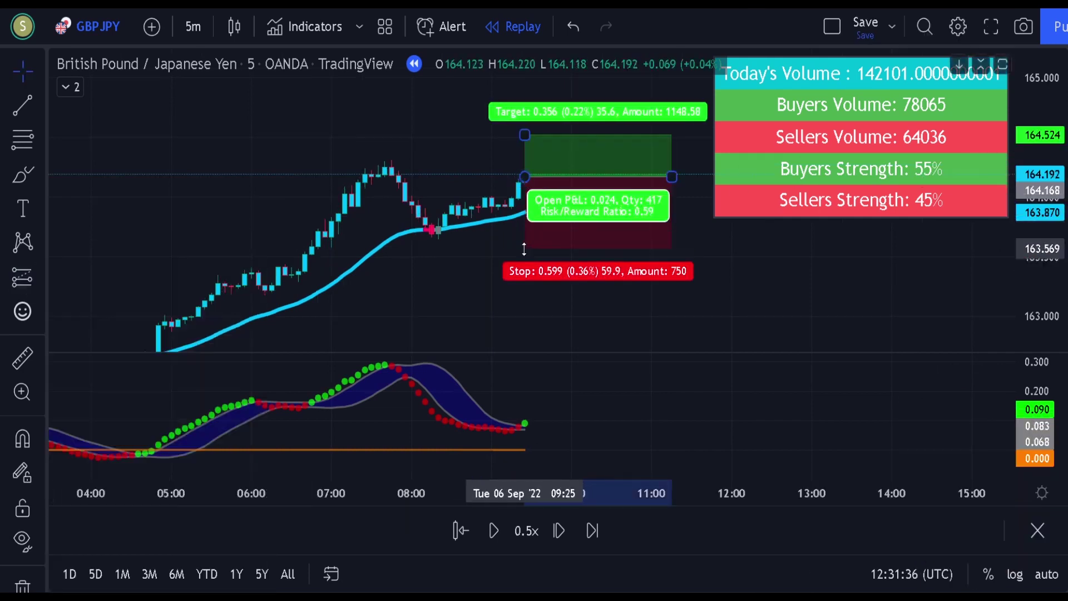
{"action": "mouse_move", "coordinate": [525, 131]}
{"action": "left_mouse_down"}
{"action": "mouse_move", "coordinate": [524, 110]}
{"action": "mouse_move", "coordinate": [358, 241]}
{"action": "mouse_move", "coordinate": [339, 219]}
{"action": "left_mouse_up"}
{"action": "left_click_drag", "start_coordinate": [388, 193], "coordinate": [388, 161]}
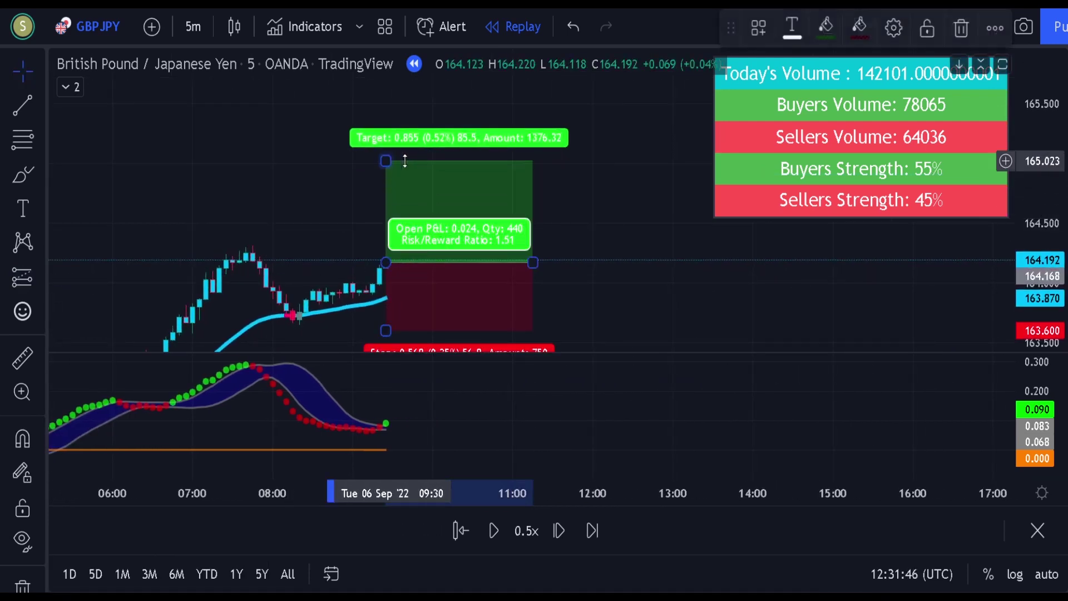
{"action": "left_click_drag", "start_coordinate": [533, 262], "coordinate": [1005, 302]}
{"action": "left_click_drag", "start_coordinate": [546, 136], "coordinate": [262, 147]}
Step: Replay at 10x until the trade closes in profit, then show its 1.51 risk/reward result
{"action": "left_click", "coordinate": [526, 531]}
{"action": "left_click", "coordinate": [584, 336]}
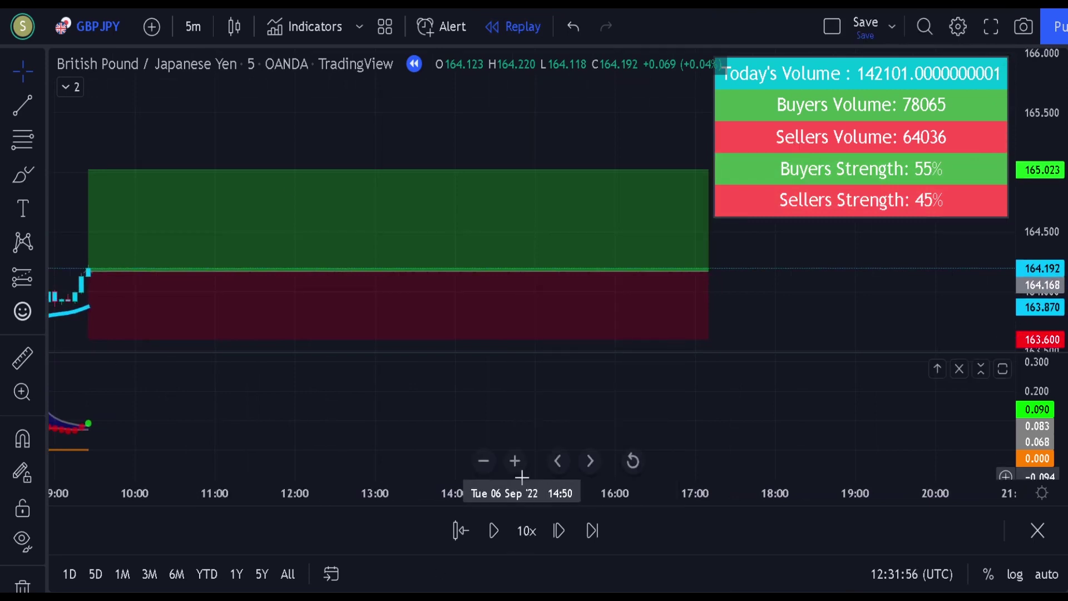
{"action": "left_click", "coordinate": [499, 533]}
{"action": "scroll", "coordinate": [654, 244], "scroll_direction": "left", "scroll_amount": 3}
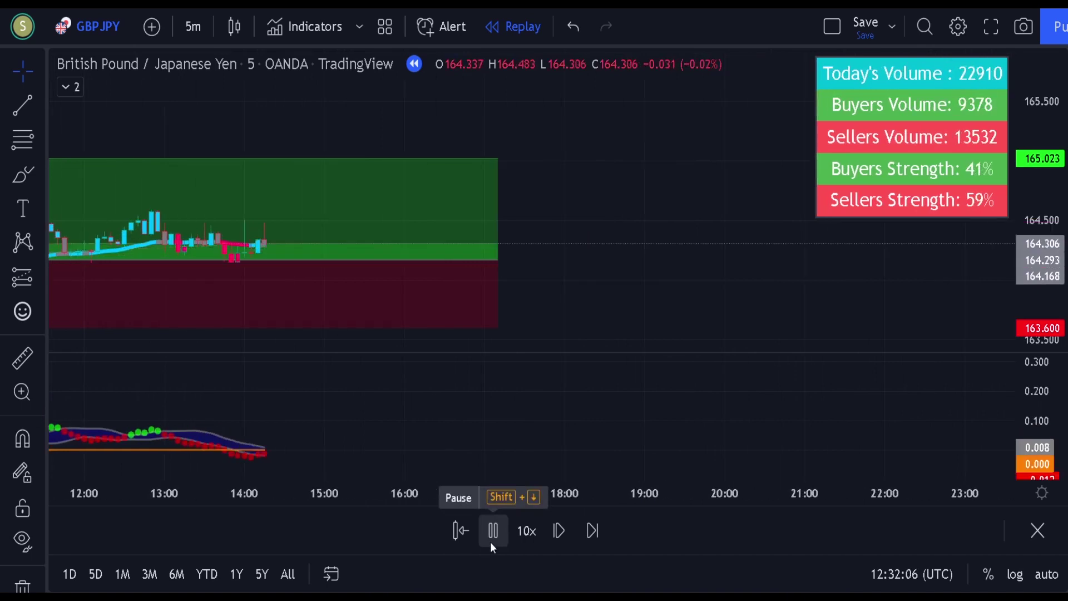
{"action": "left_click", "coordinate": [491, 543]}
{"action": "left_click_drag", "start_coordinate": [384, 251], "coordinate": [679, 265]}
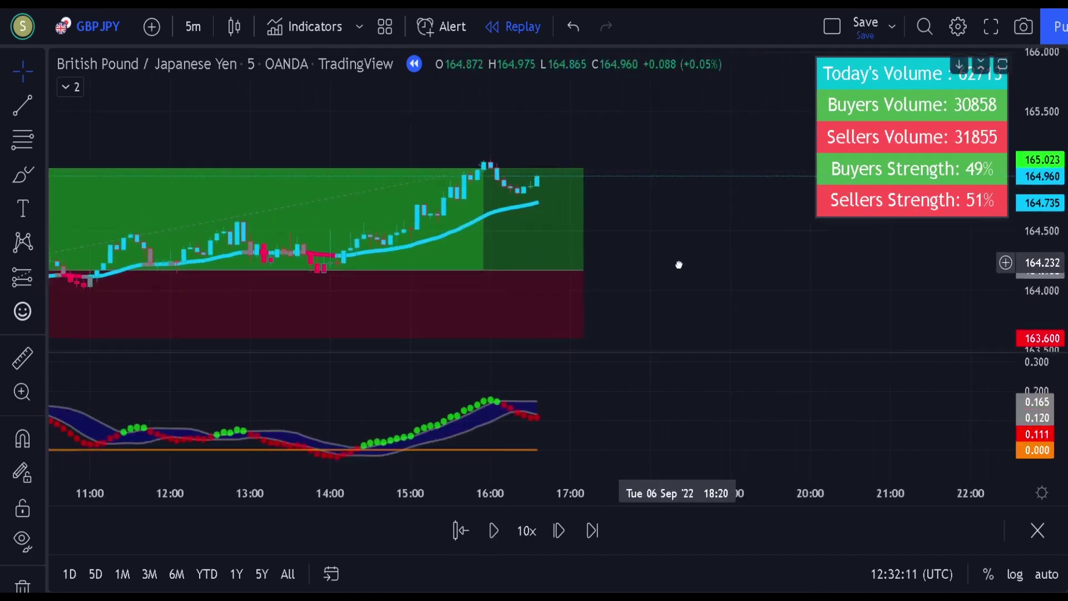
{"action": "left_click", "coordinate": [605, 275]}
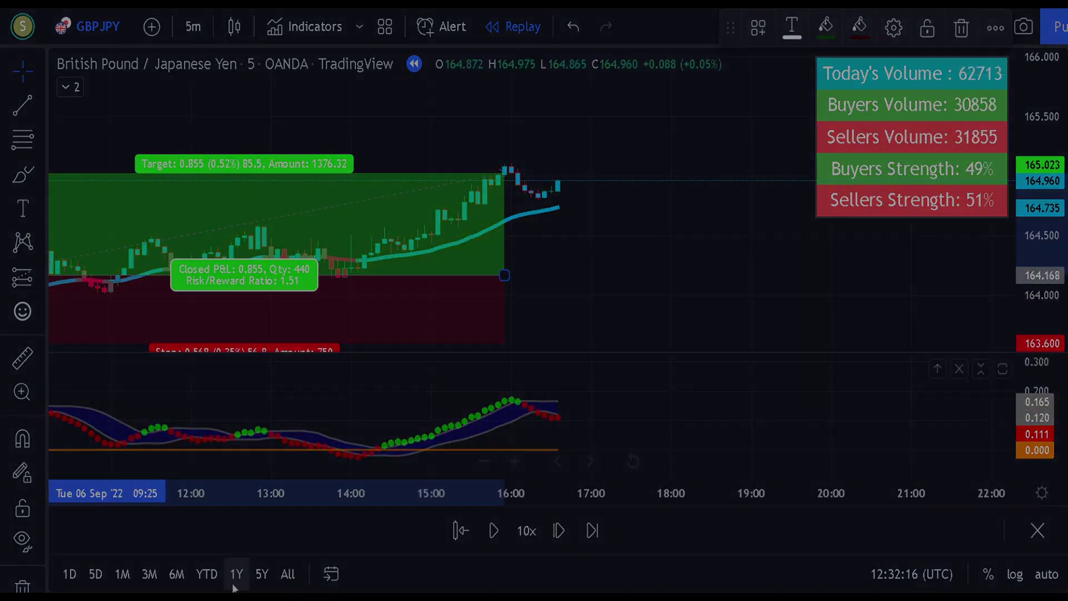